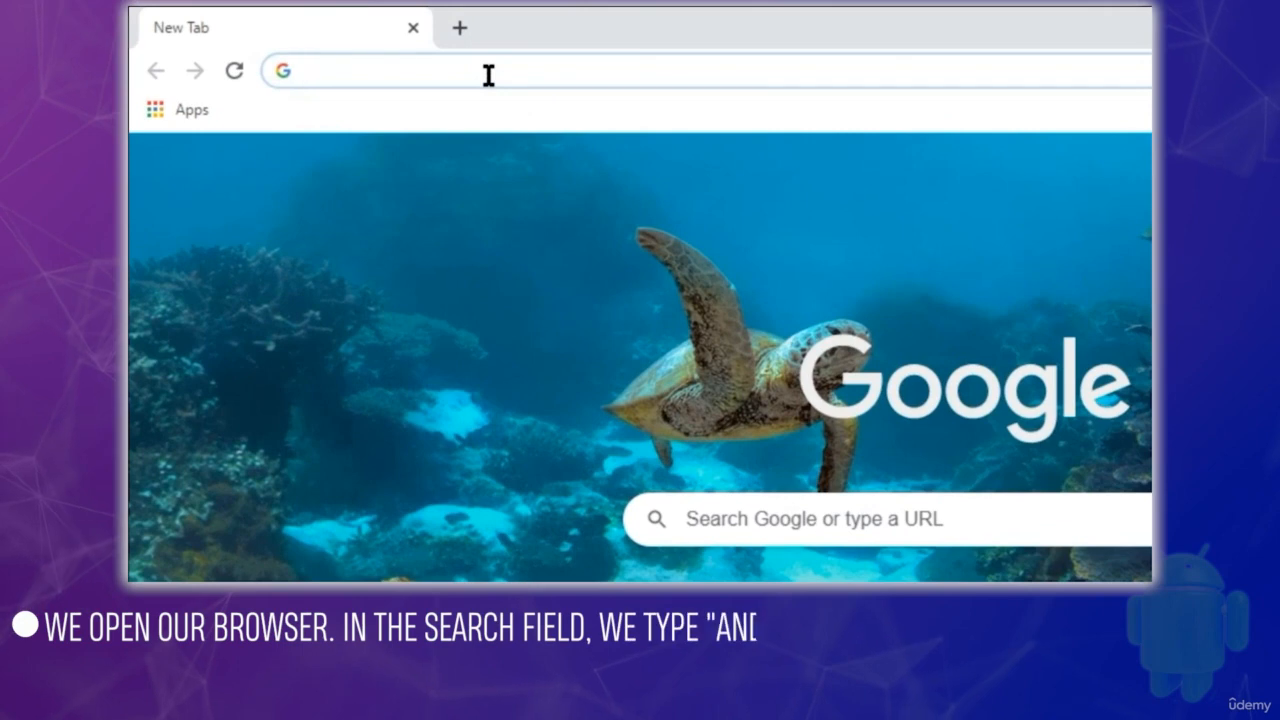
# Search the web for "android studio download" and open the "Download Android Studio and SDK tools" result from Android Developers
pyautogui.write('android s')
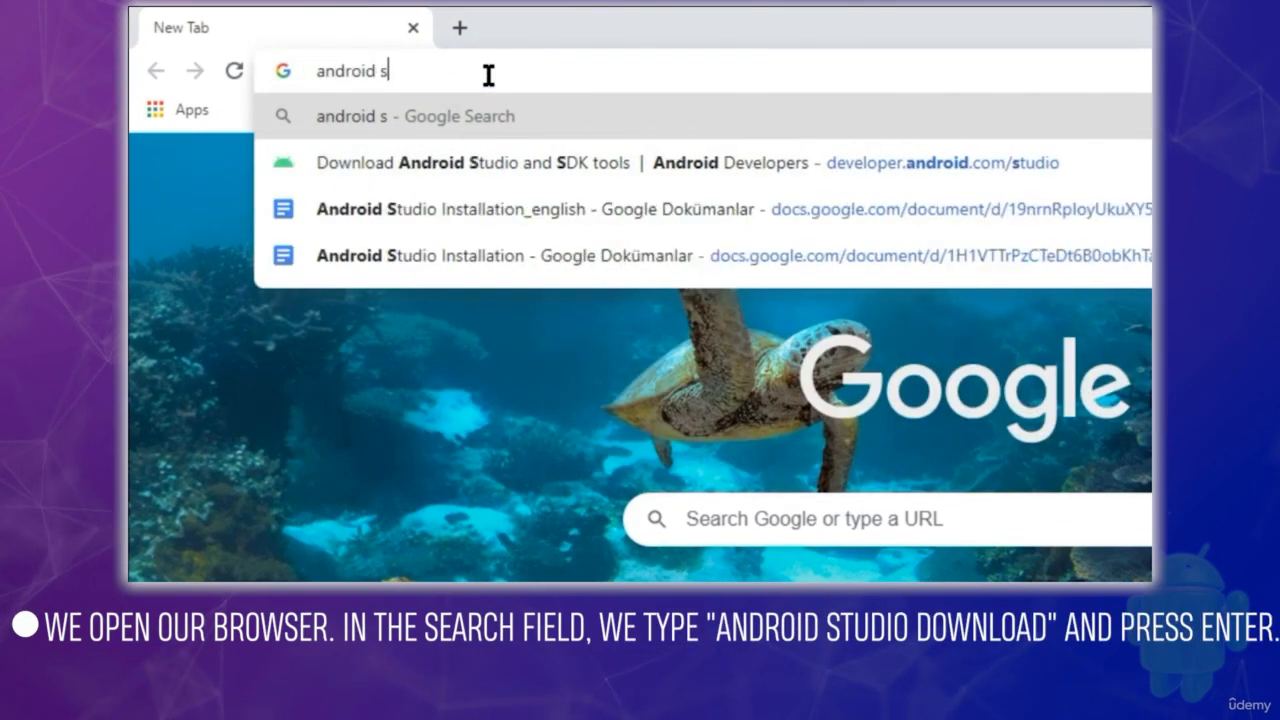
pyautogui.write('tudio download')
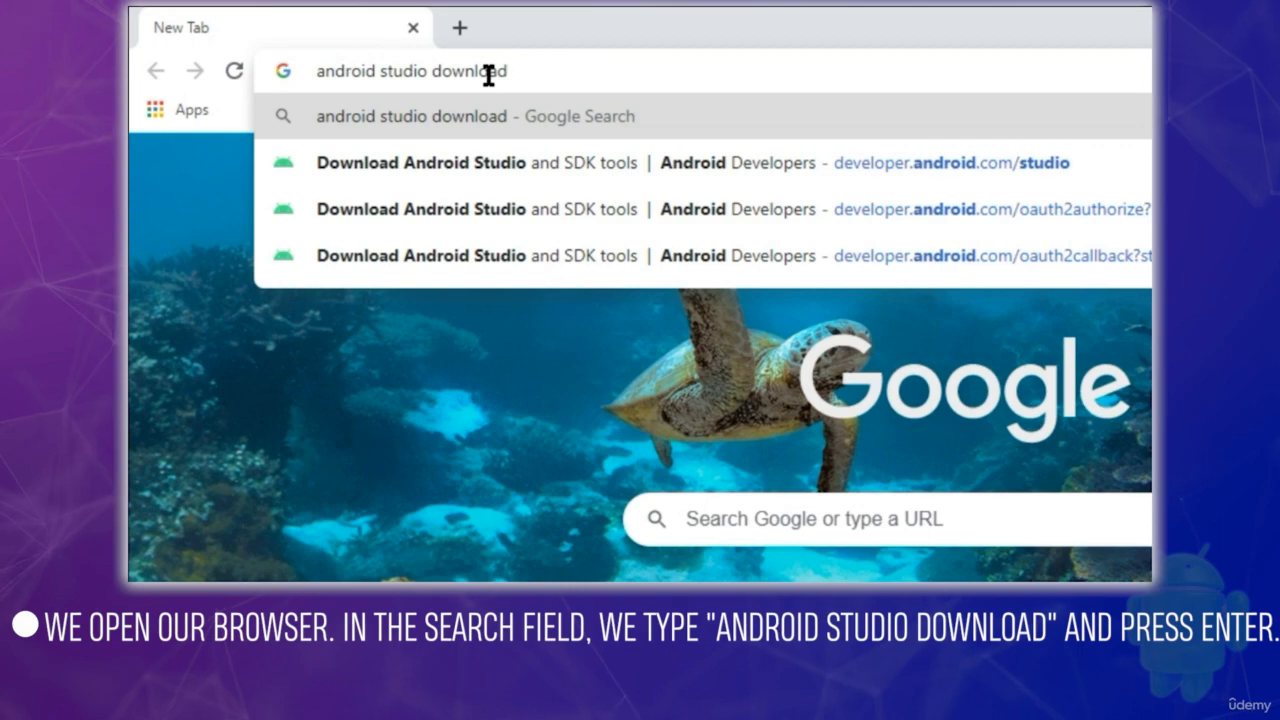
pyautogui.press('Return')
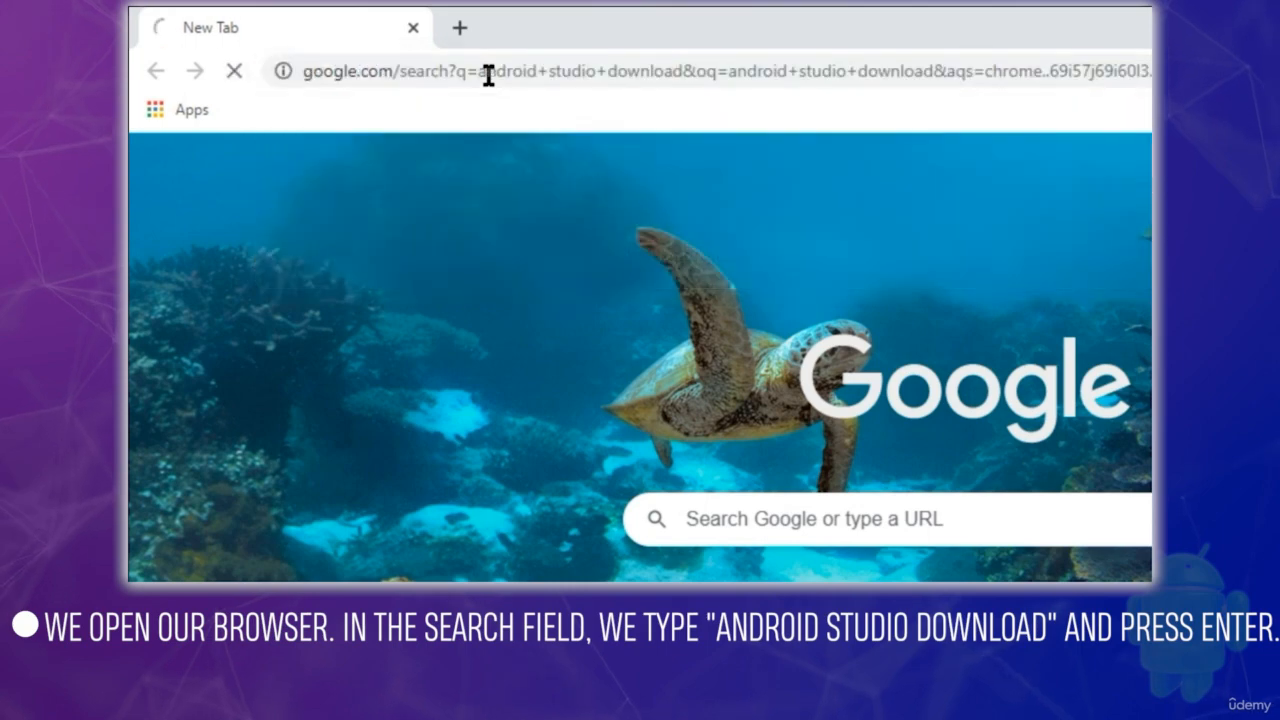
pyautogui.scroll(-5, 497, 198)
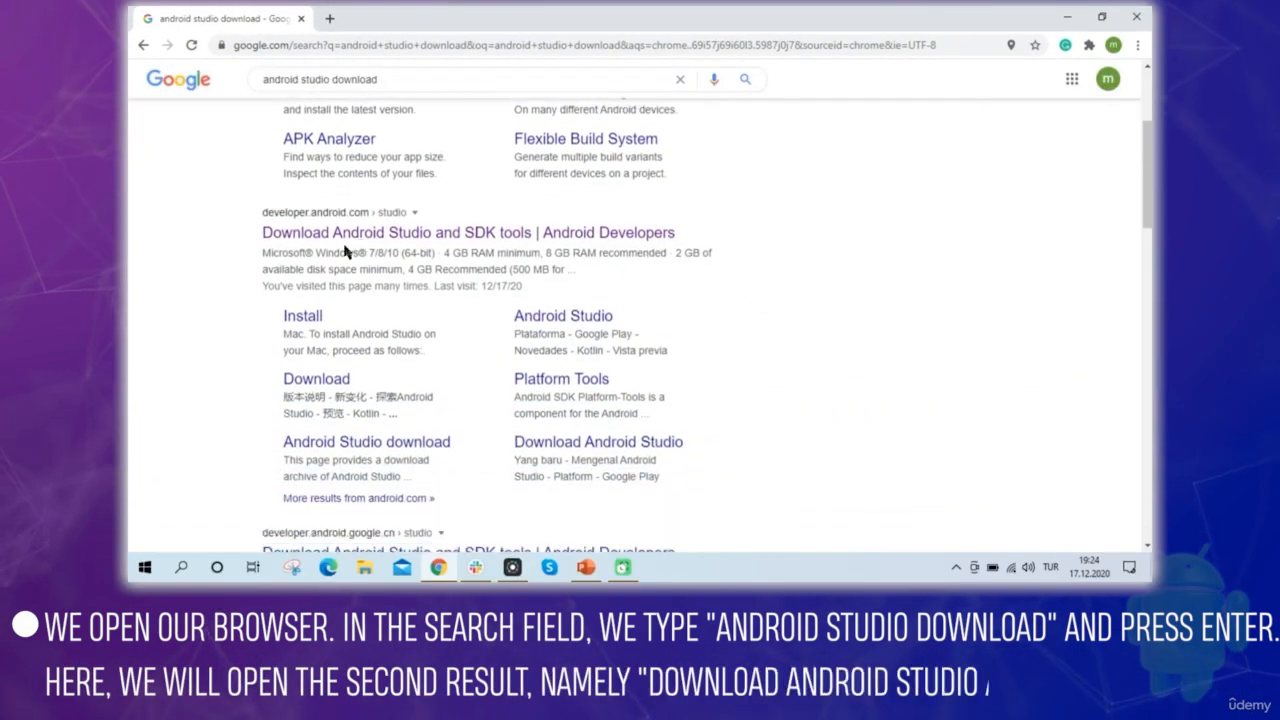
pyautogui.click(472, 241)
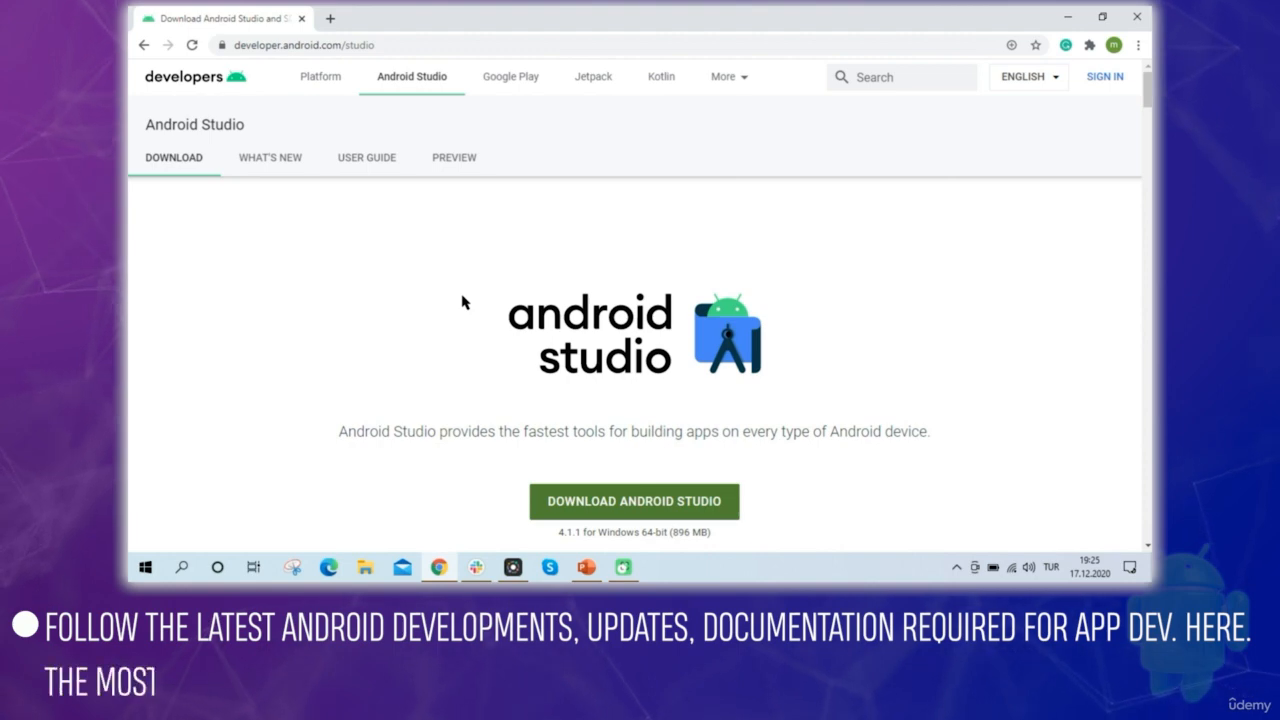
pyautogui.scroll(-2, 638, 380)
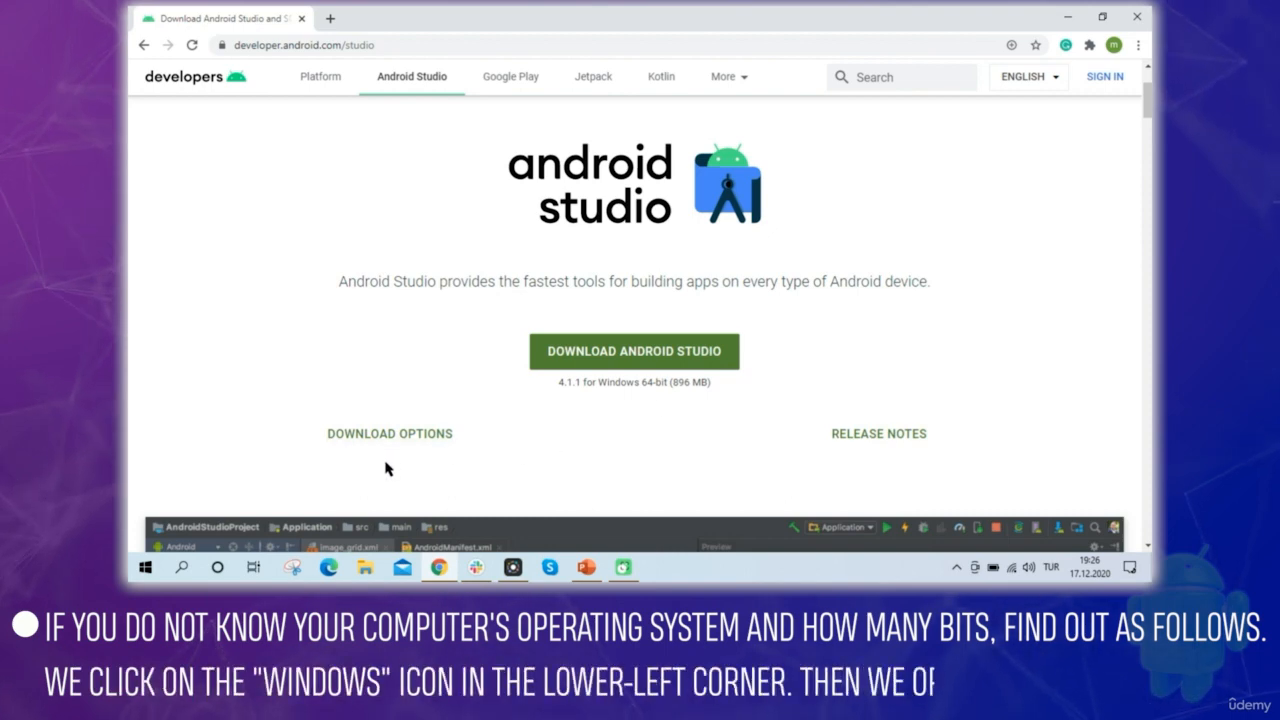
# Open This PC in a maximized File Explorer window and display the computer's properties
pyautogui.click(145, 570)
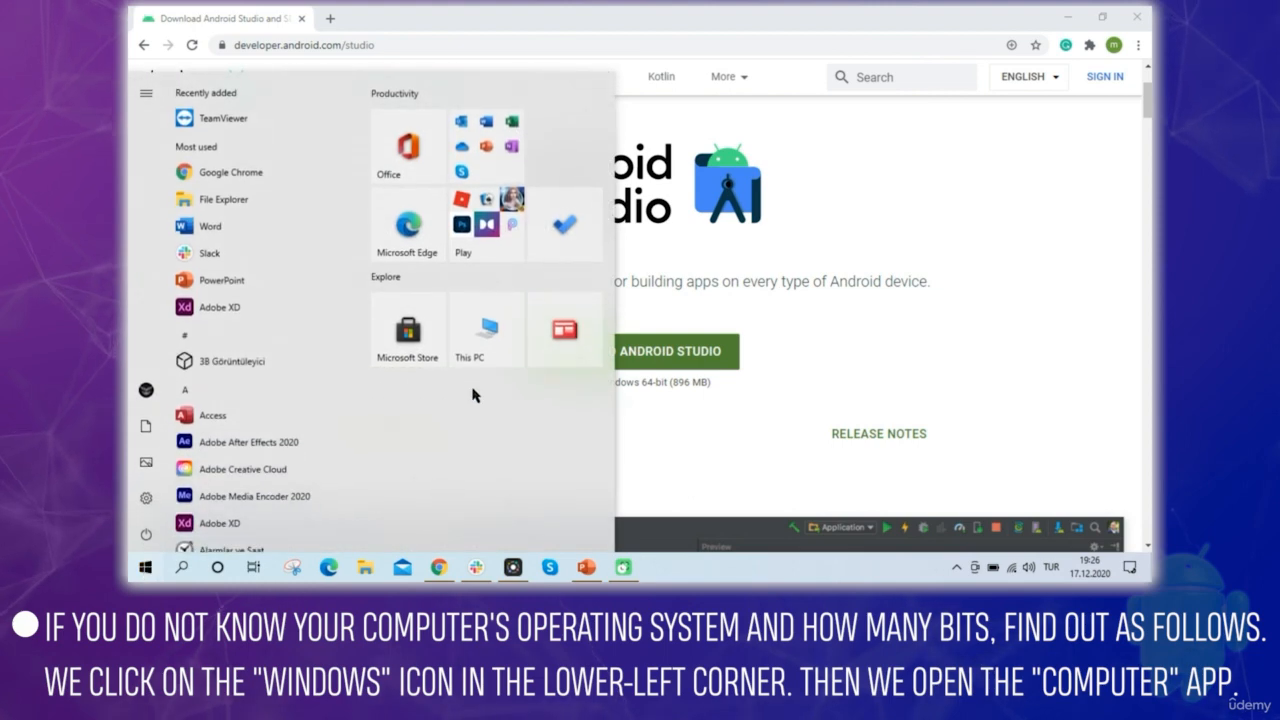
pyautogui.click(483, 344)
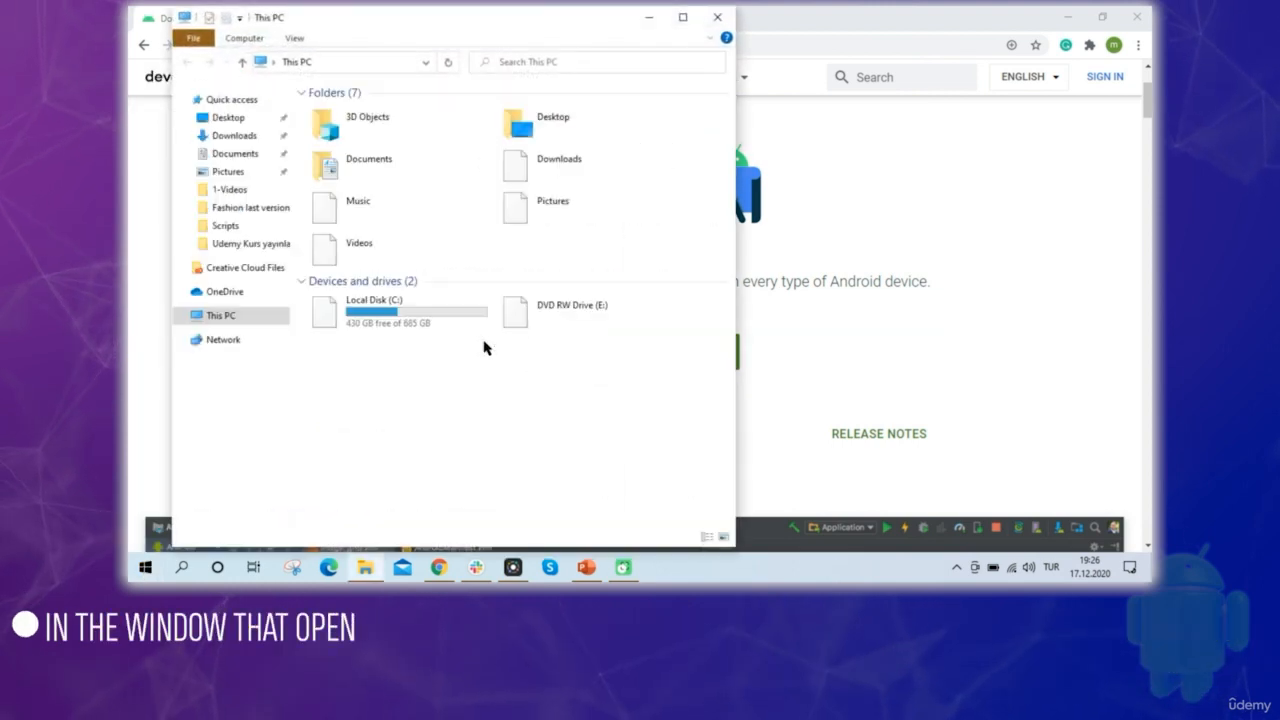
pyautogui.click(682, 17)
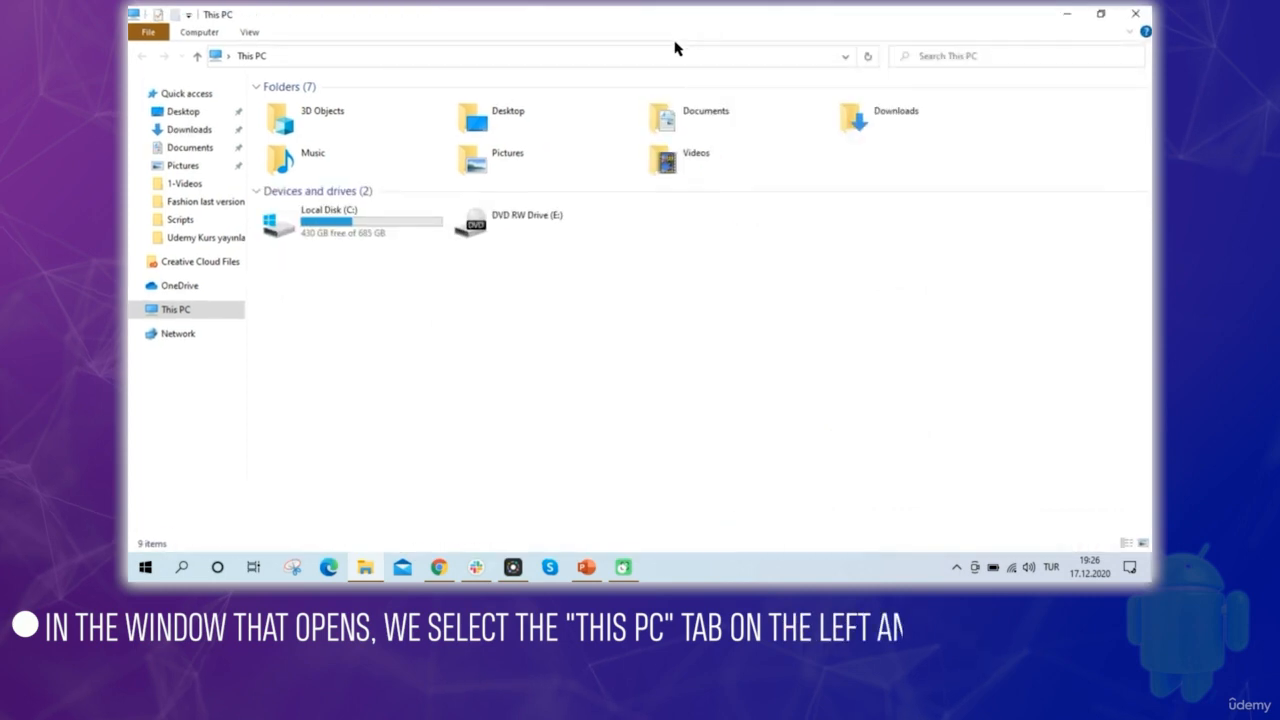
pyautogui.click(181, 312)
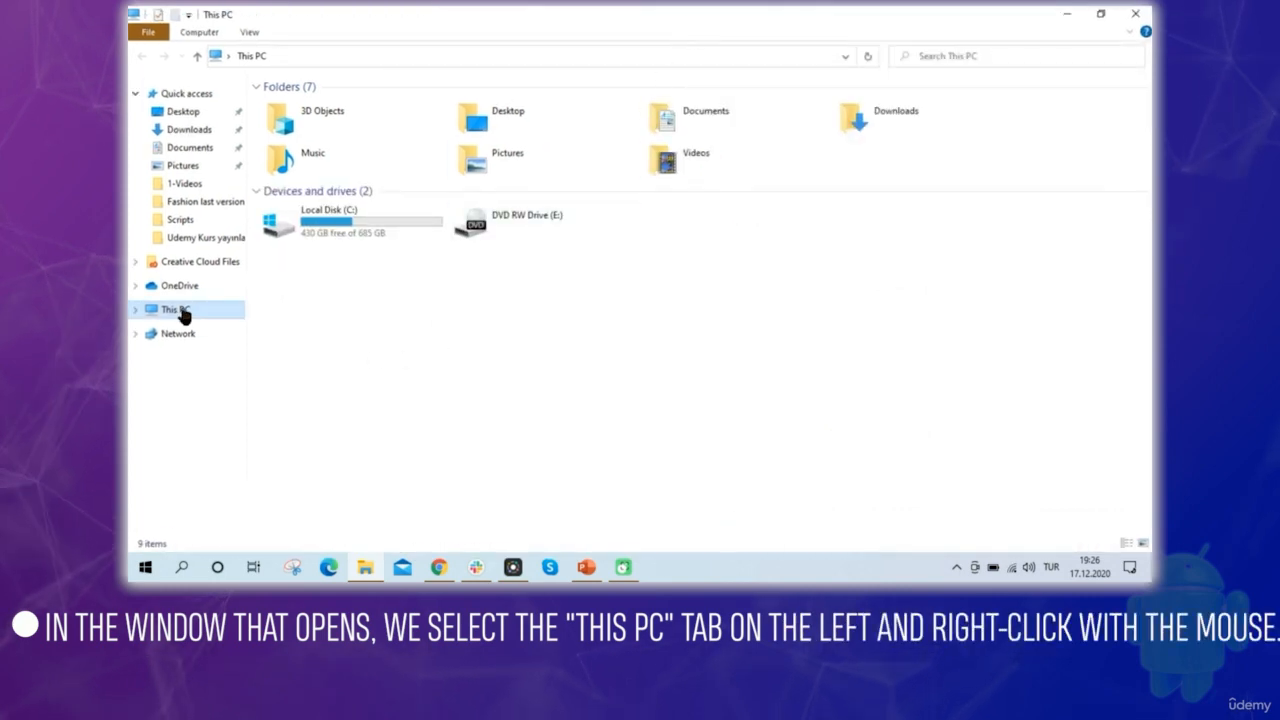
pyautogui.rightClick(183, 315)
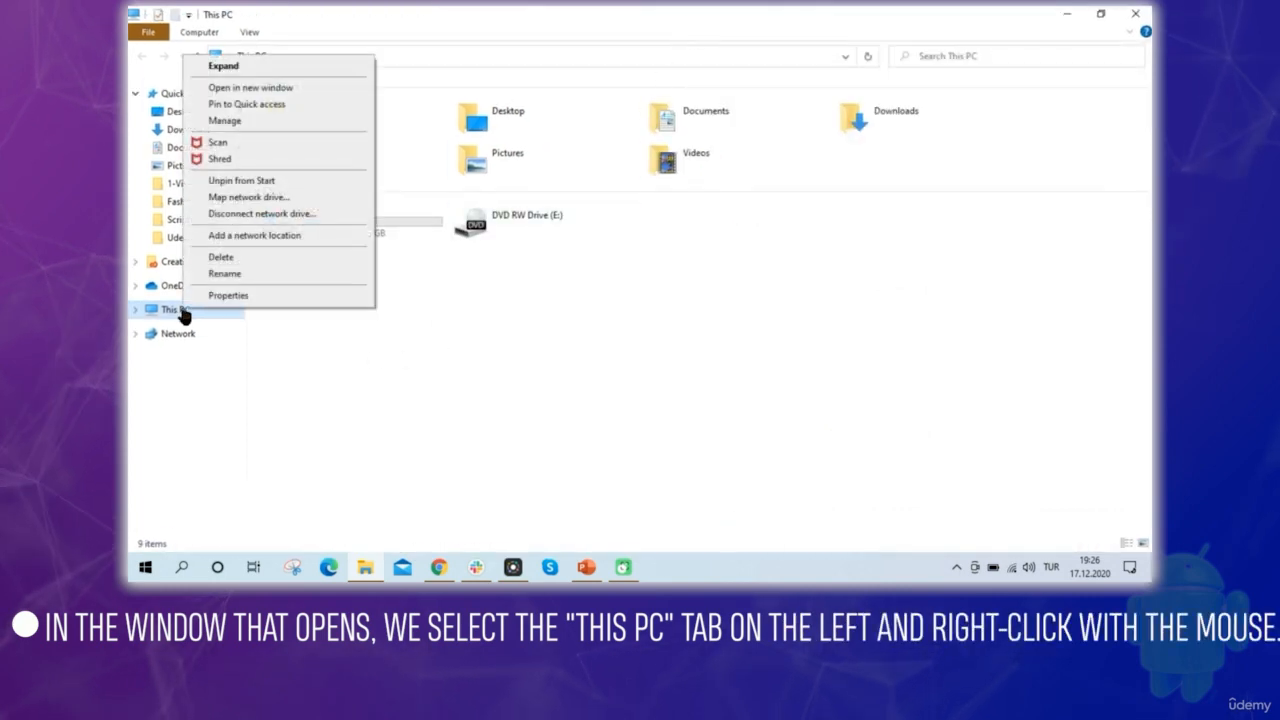
pyautogui.click(288, 298)
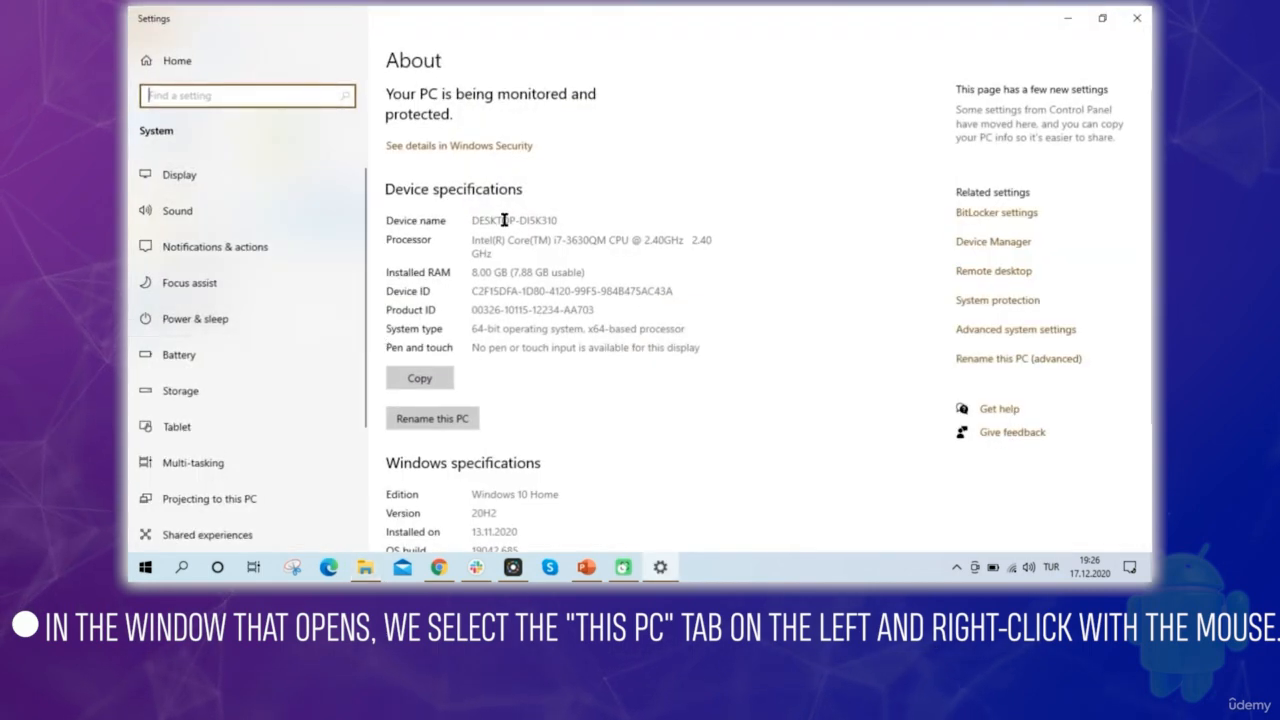
# Highlight the system type in the device specifications, then minimize the Settings and File Explorer windows to return to the browser
pyautogui.moveTo(471, 328); pyautogui.dragTo(564, 326)
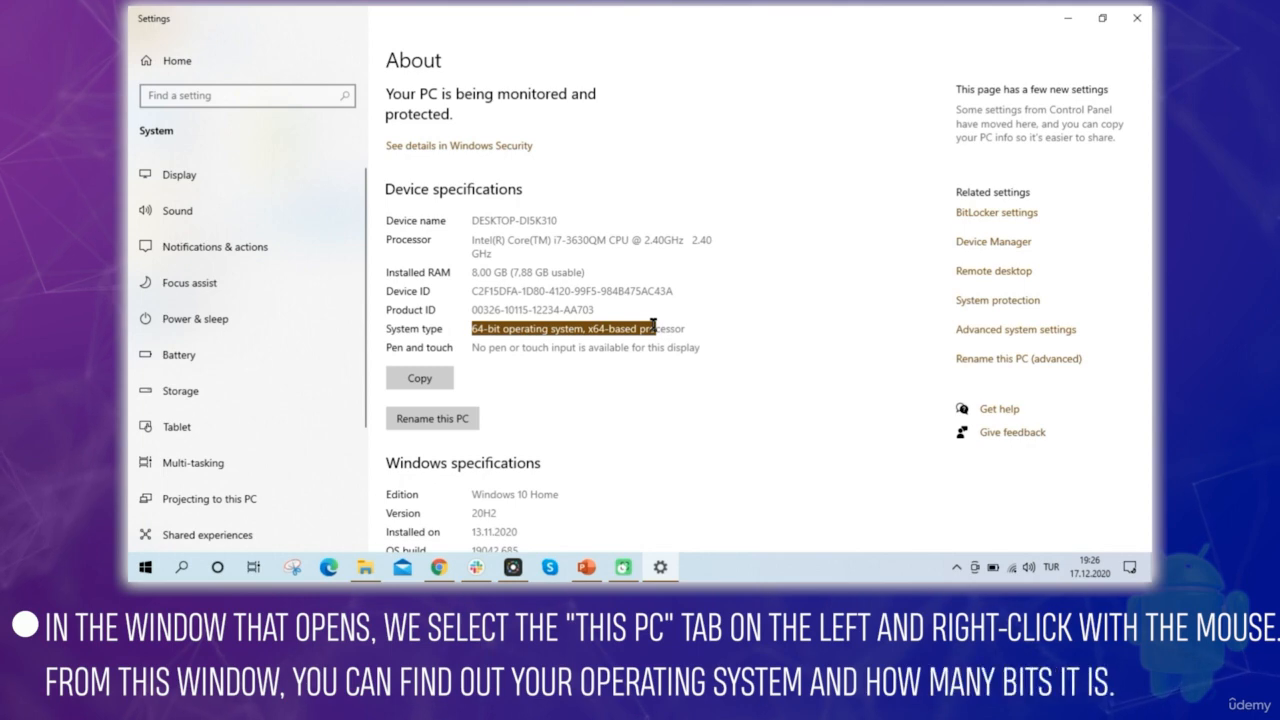
pyautogui.click(1067, 18)
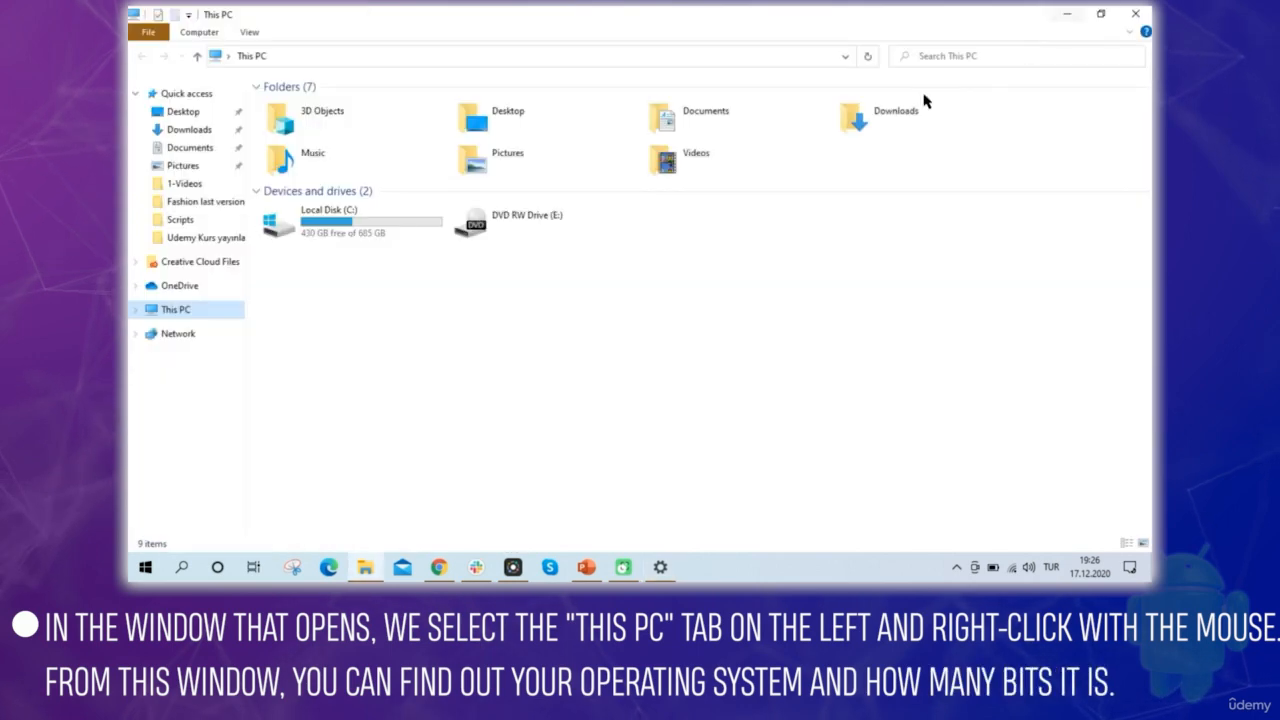
pyautogui.click(1068, 15)
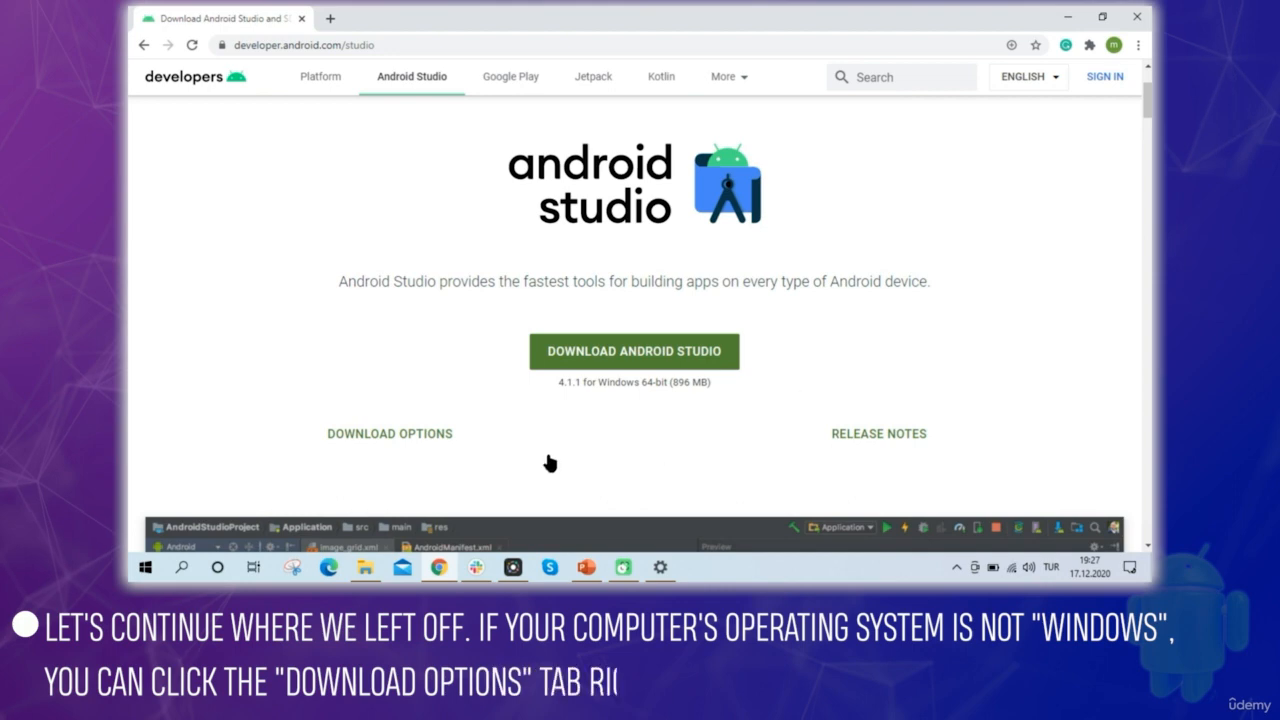
# Go to the Android Studio download options for all platforms and open the download archives page from there
pyautogui.click(405, 441)
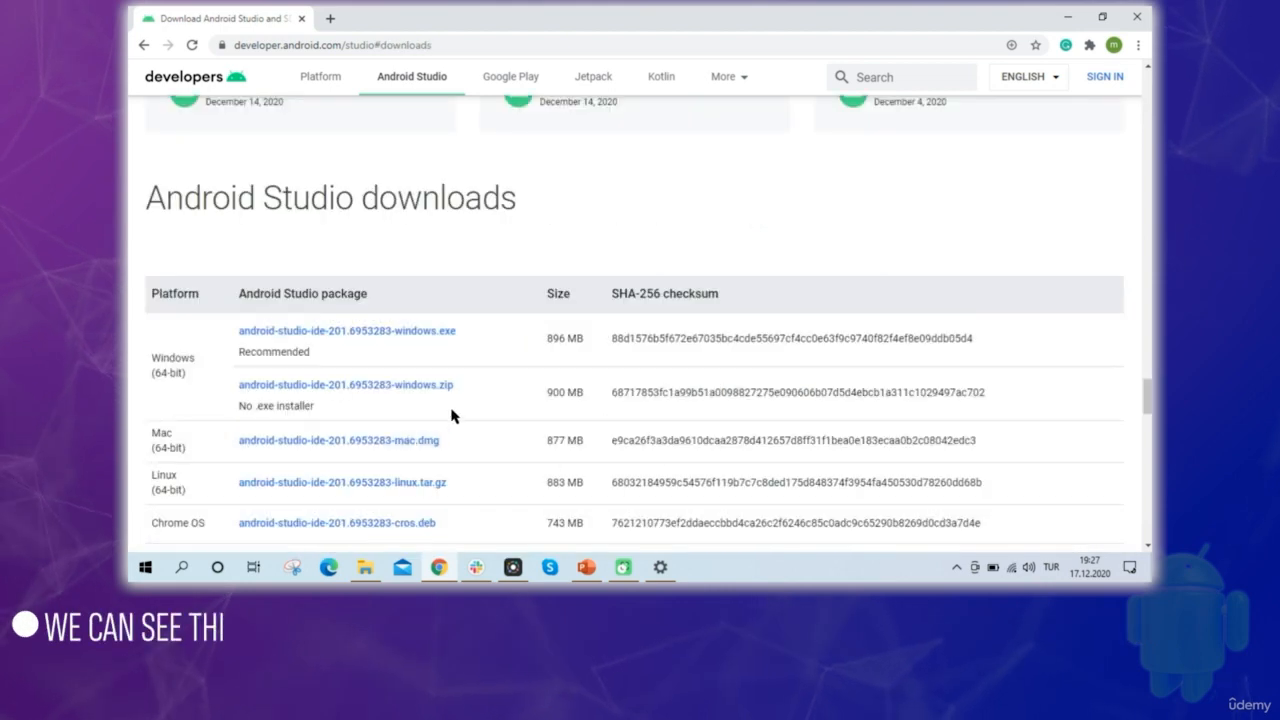
pyautogui.scroll(-3, 451, 415)
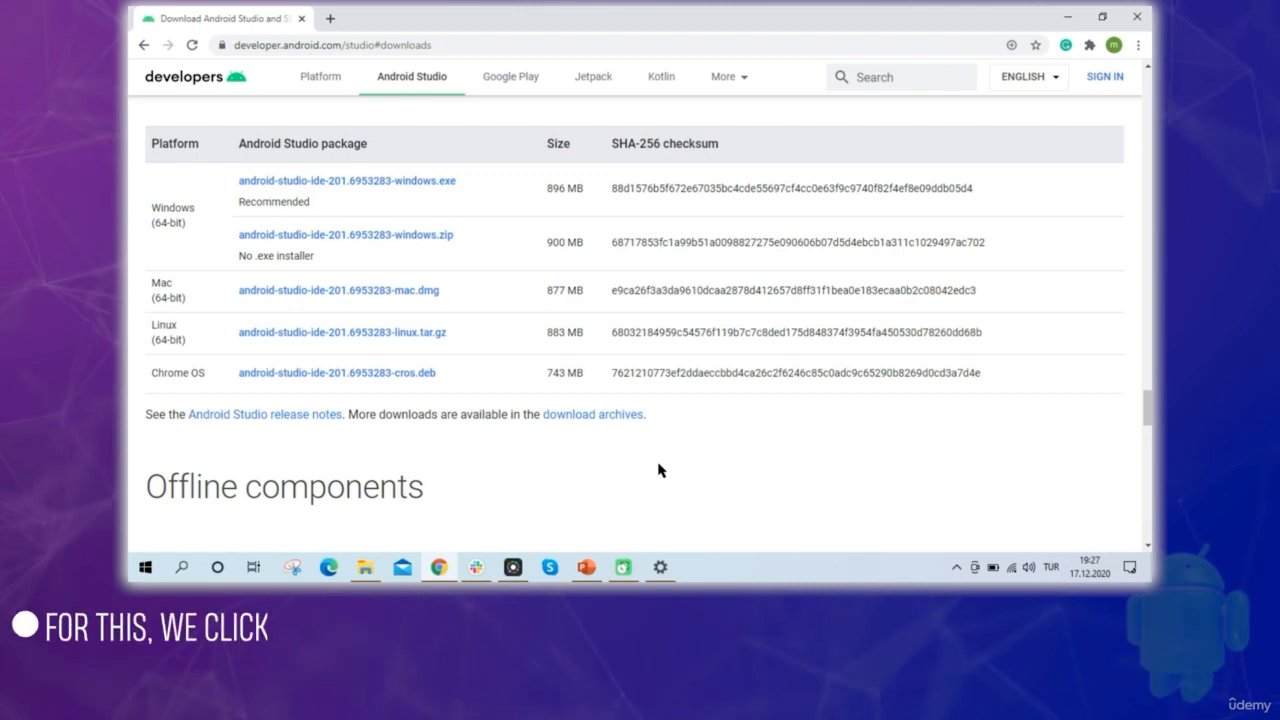
pyautogui.click(586, 417)
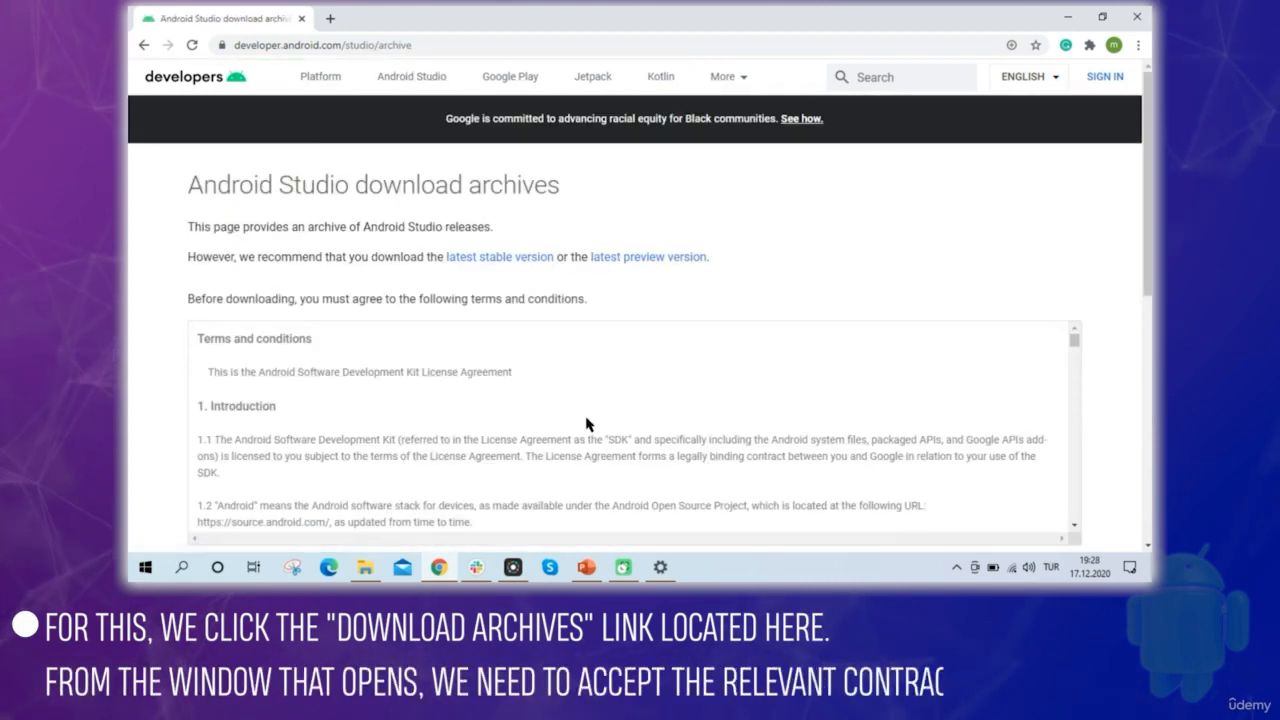
# Agree to the terms and conditions on the Android Studio download archives page
pyautogui.scroll(-5, 591, 363)
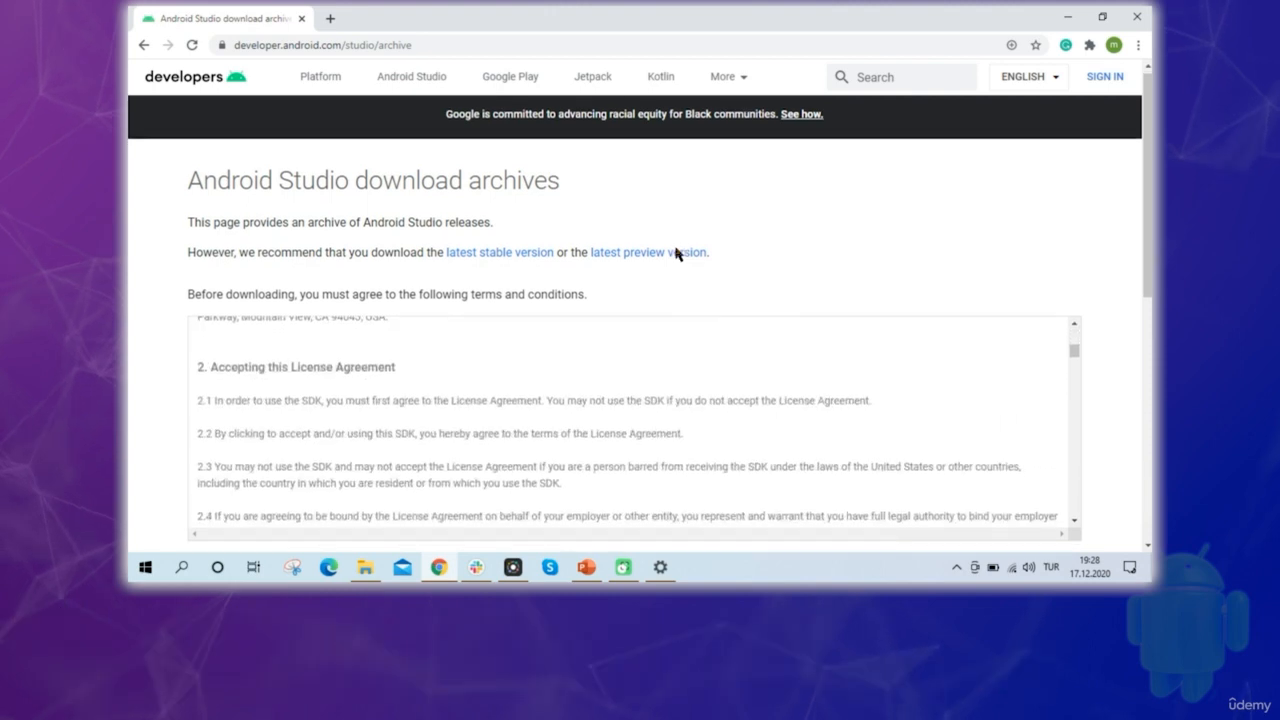
pyautogui.scroll(-4, 674, 252)
pyautogui.click(271, 196)
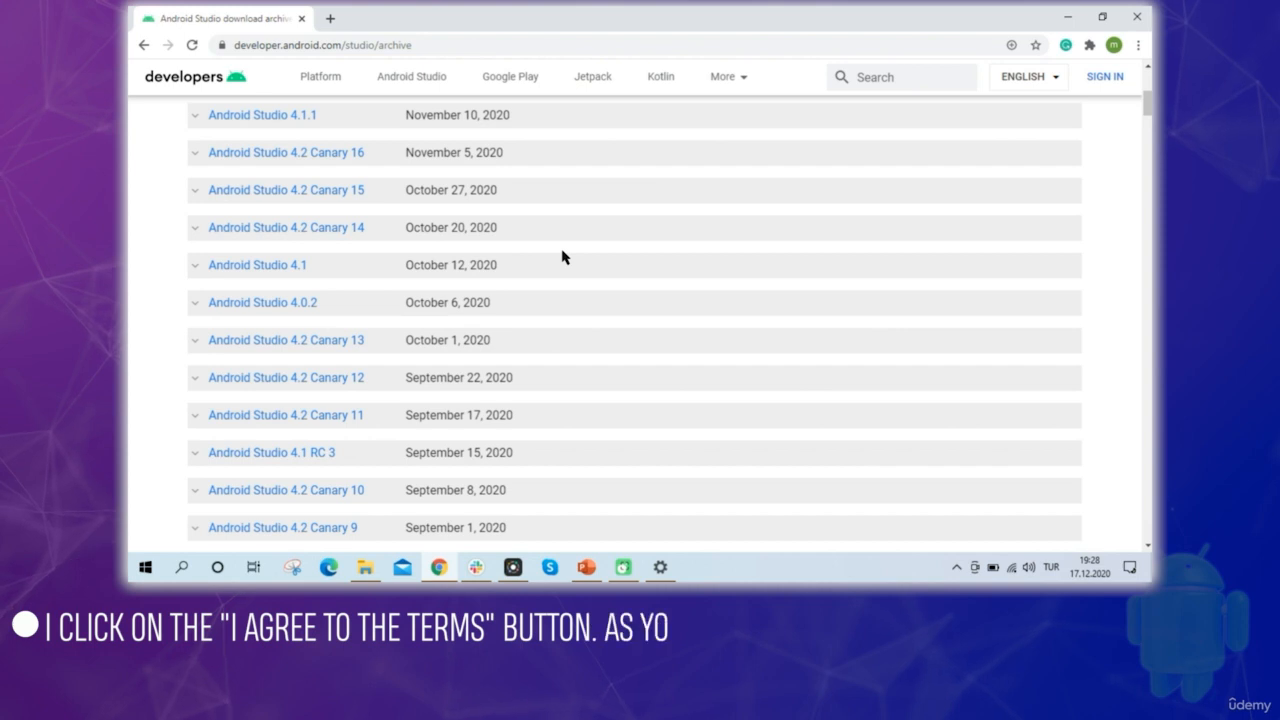
# Browse the archived releases and expand Android Studio 3.6.3 to examine its installers and its 64-bit and 32-bit Windows zip files
pyautogui.scroll(-3, 527, 246)
pyautogui.scroll(-4, 529, 246)
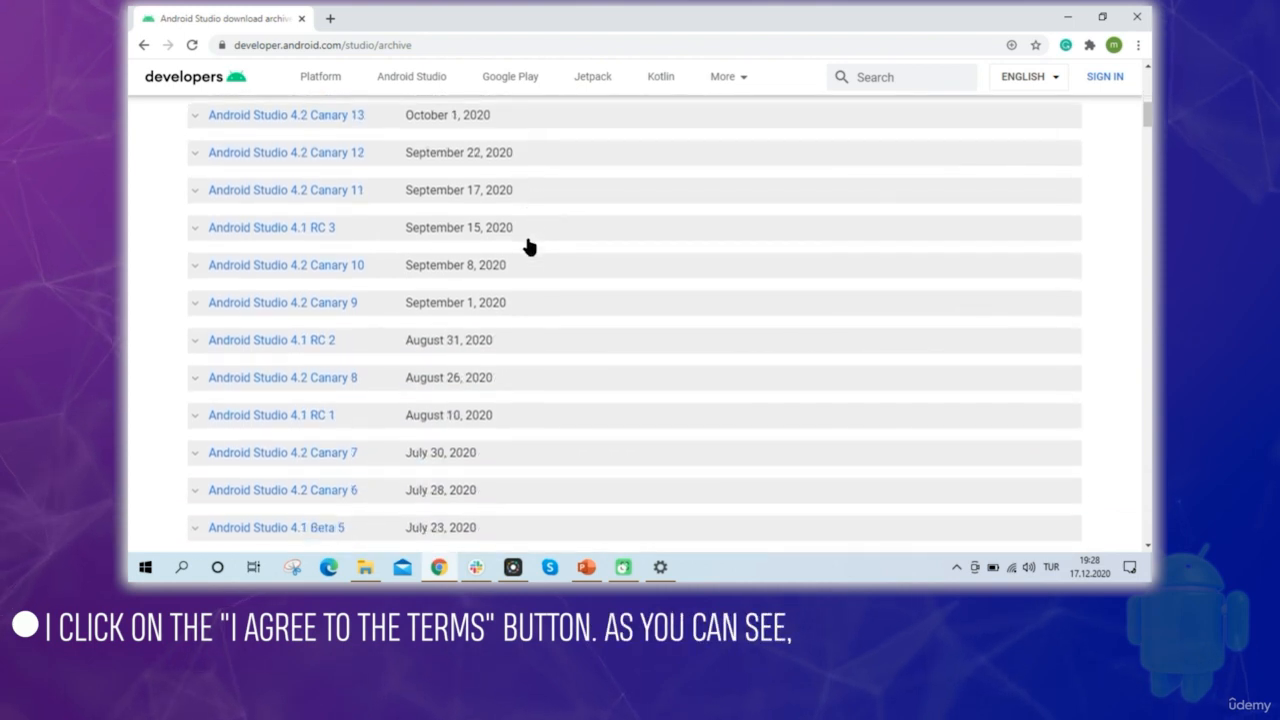
pyautogui.scroll(-5, 529, 246)
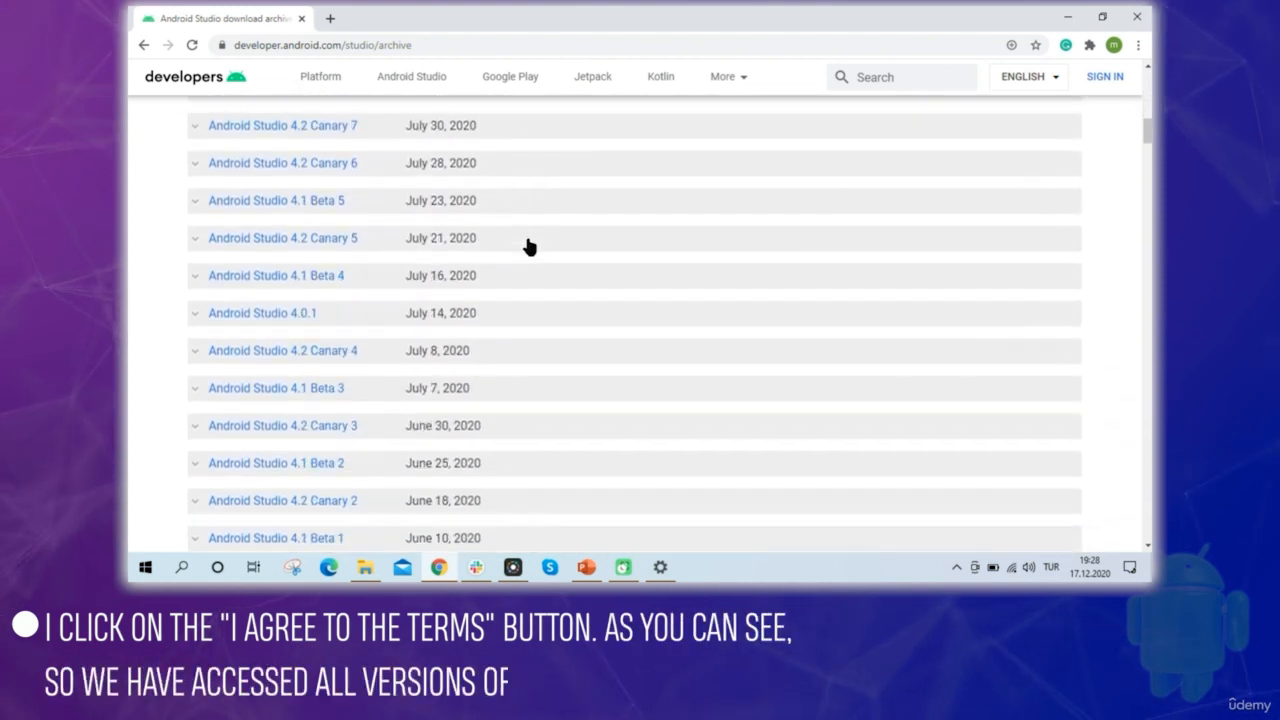
pyautogui.scroll(-3, 529, 246)
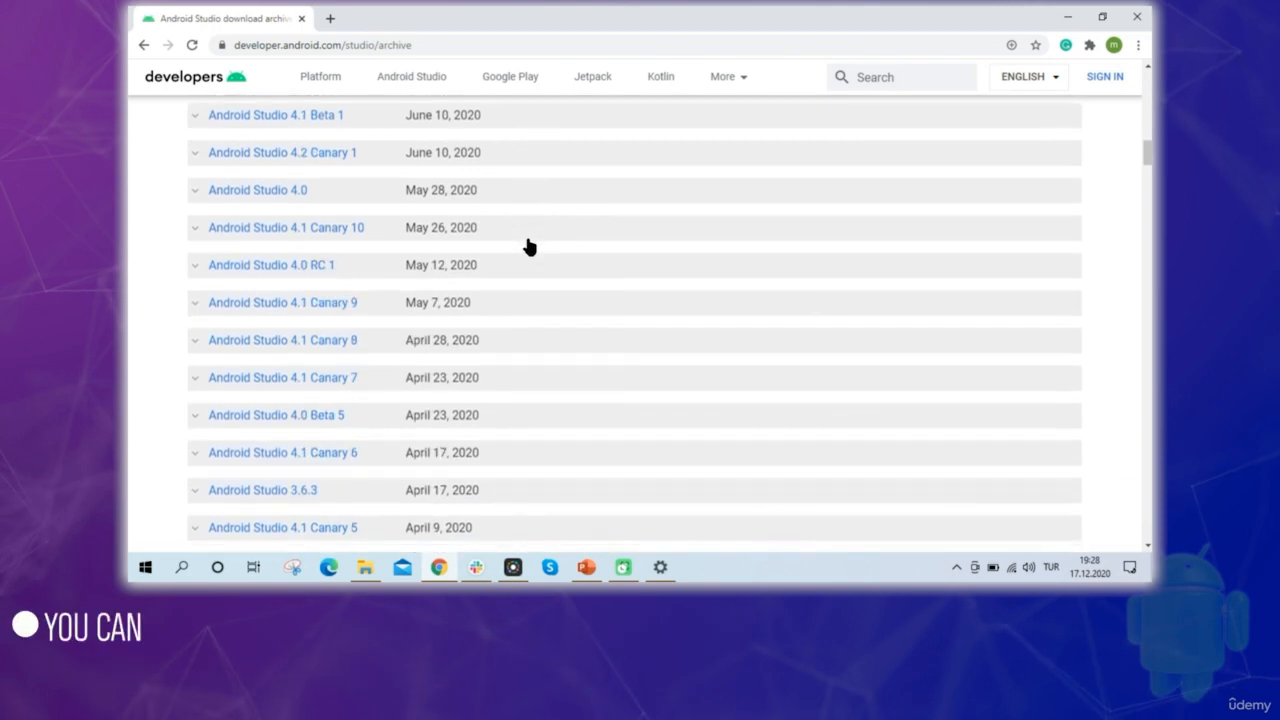
pyautogui.click(197, 420)
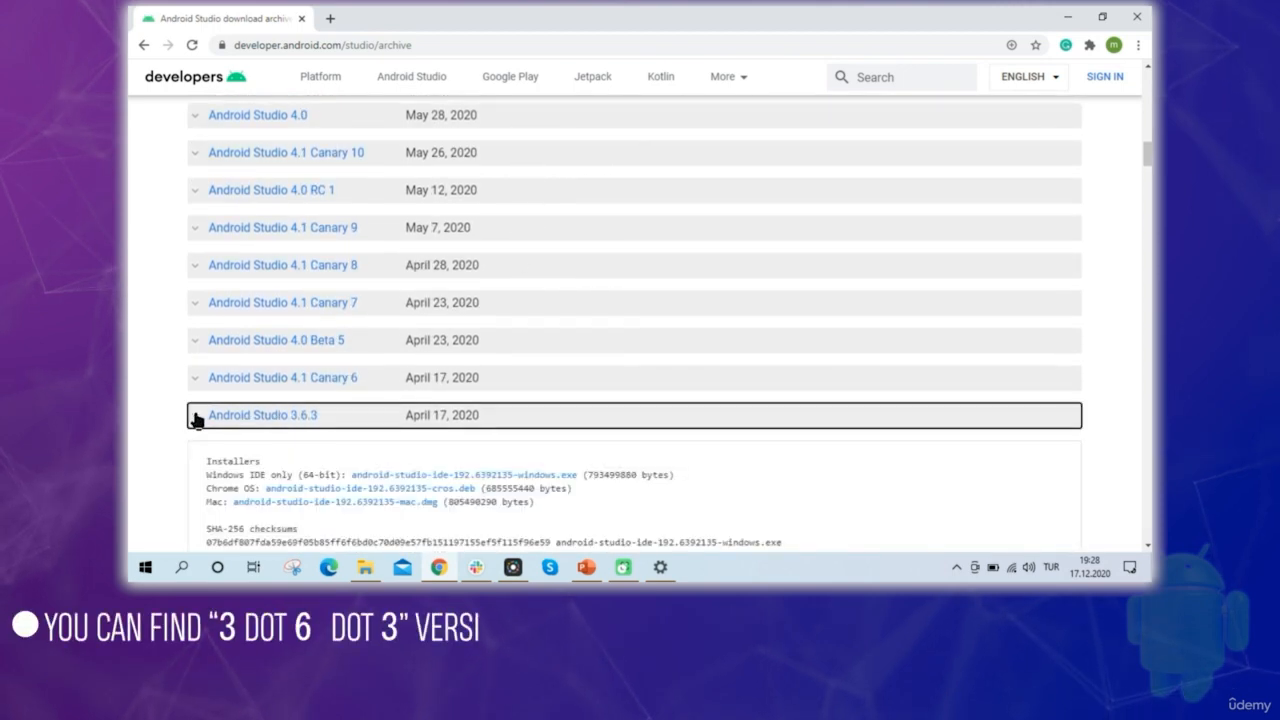
pyautogui.scroll(-2, 286, 416)
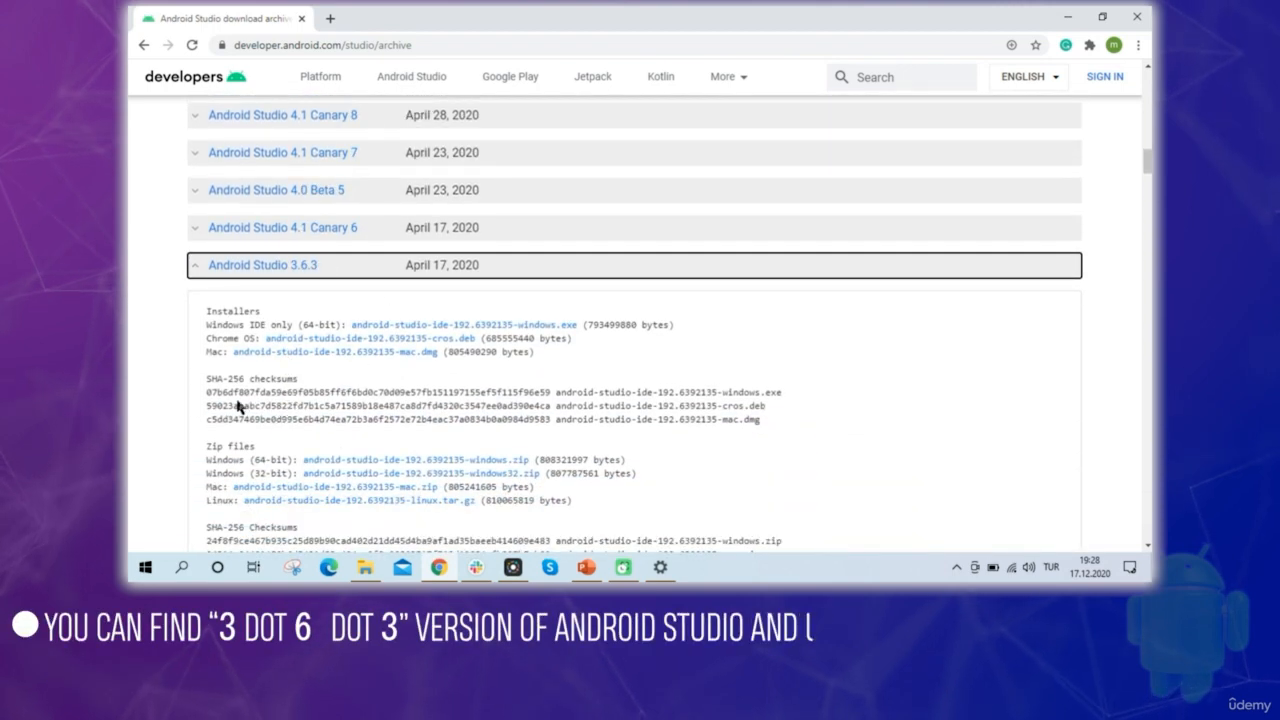
pyautogui.scroll(-3, 320, 350)
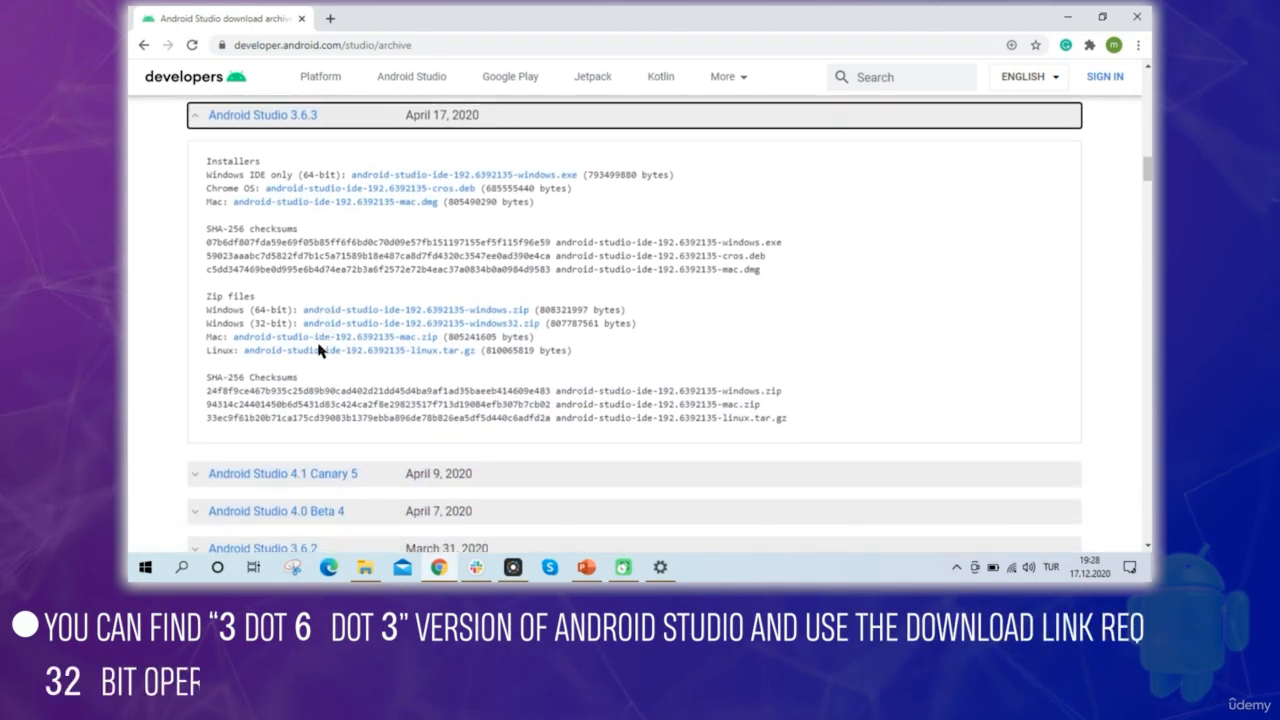
pyautogui.scroll(1, 320, 350)
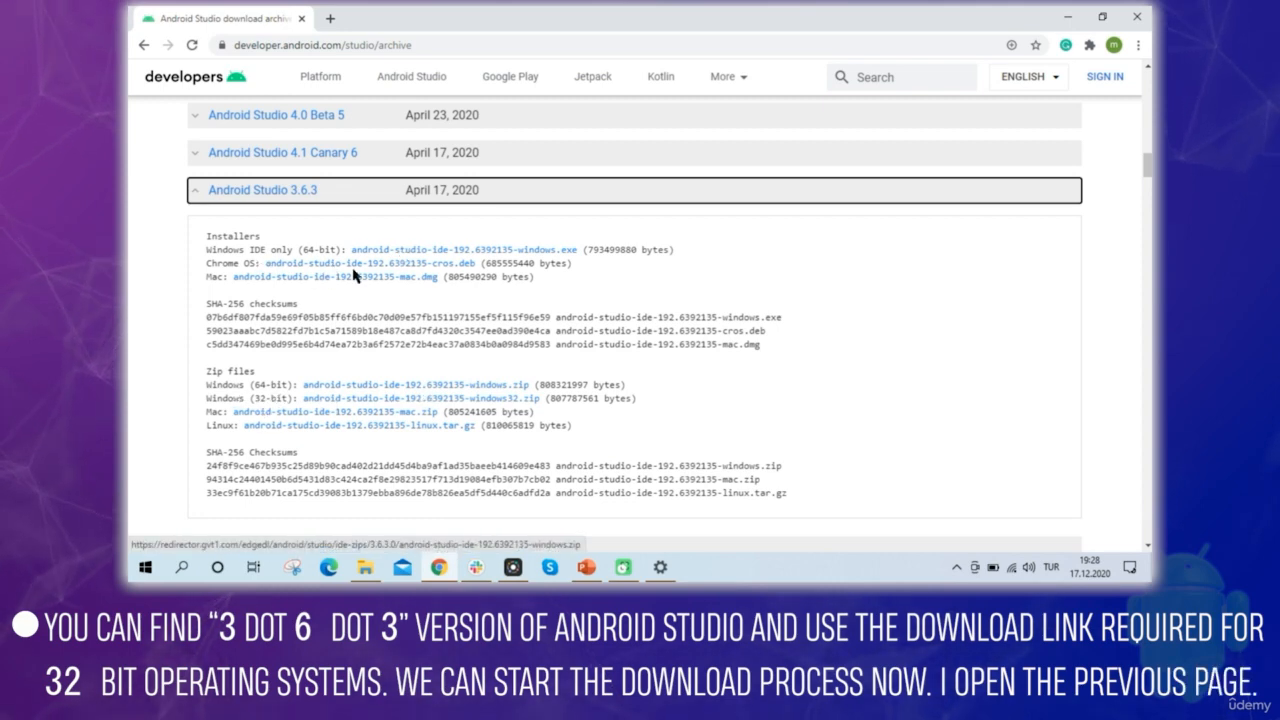
# Return to the previous page and locate the Android Studio downloads table with the 64-bit Windows packages
pyautogui.click(144, 46)
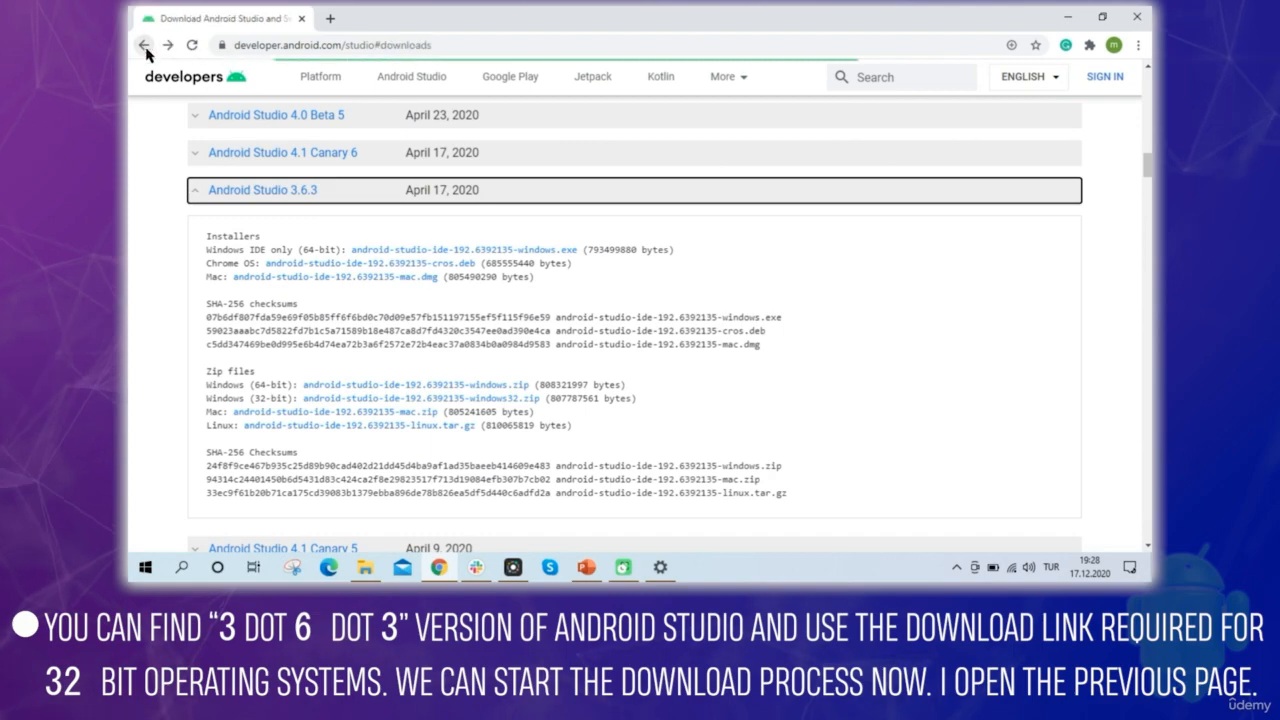
pyautogui.scroll(7, 580, 341)
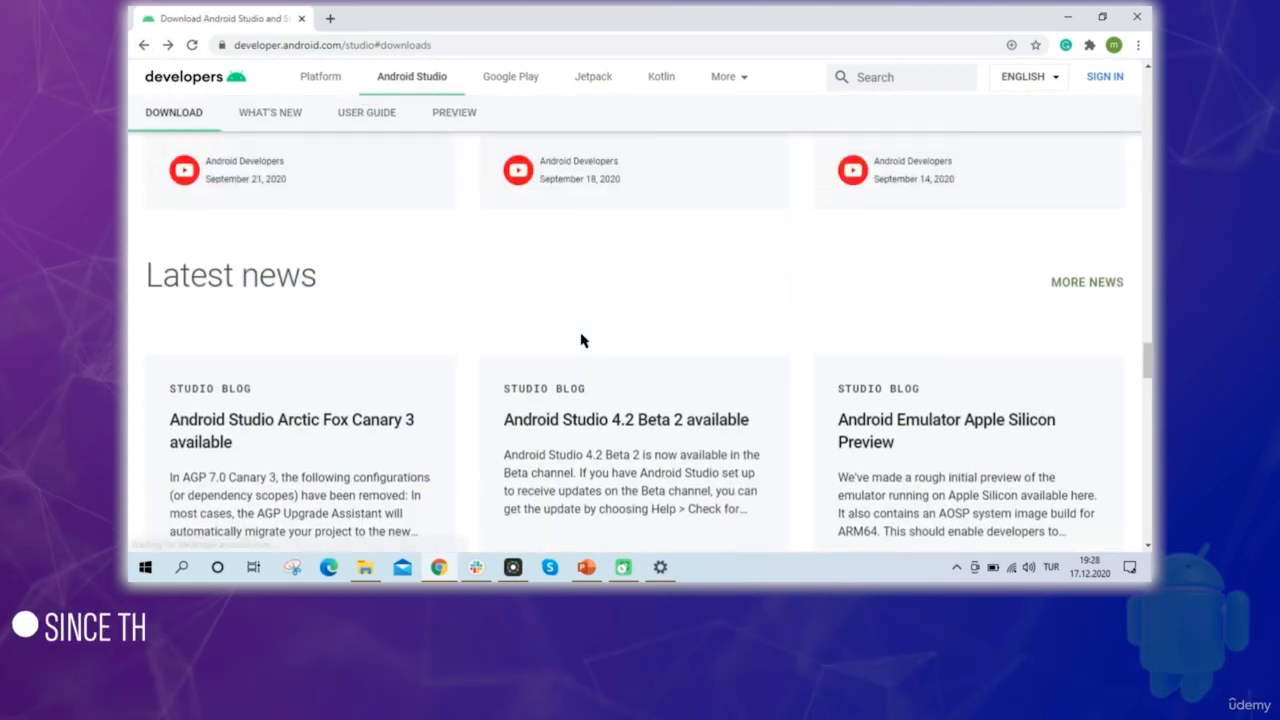
pyautogui.scroll(-4, 580, 341)
pyautogui.scroll(-10, 580, 341)
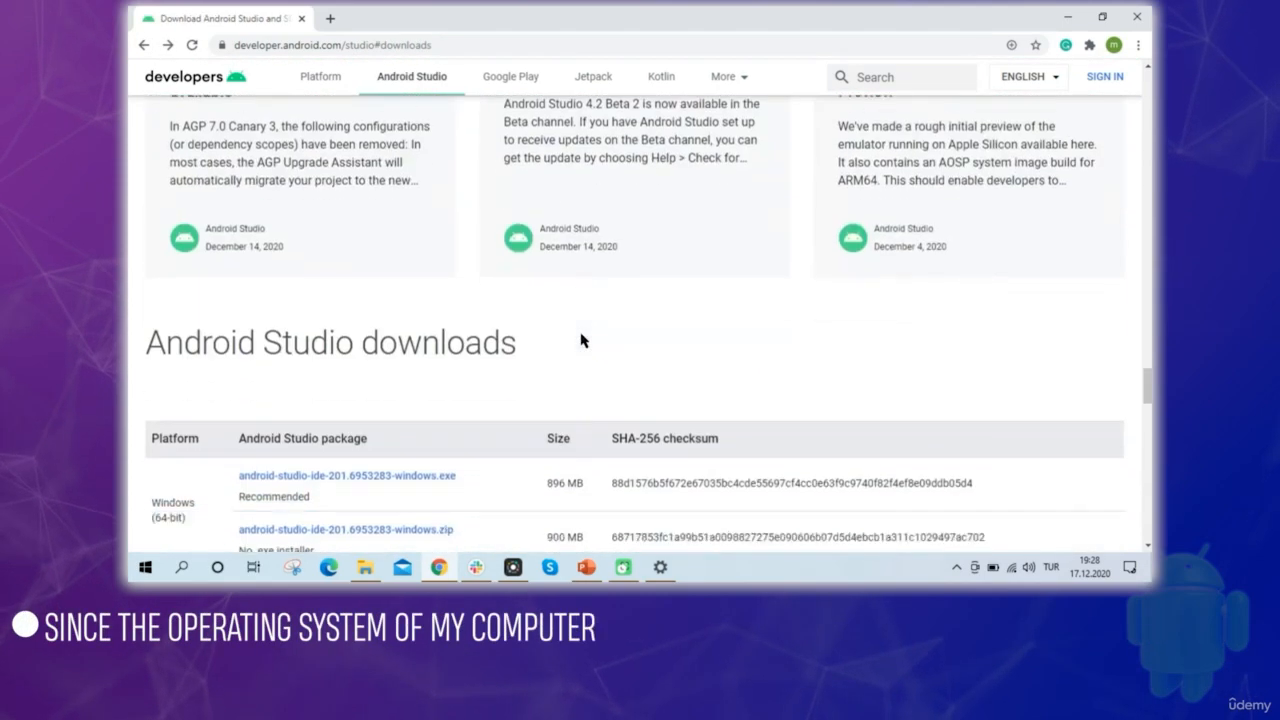
pyautogui.scroll(3, 580, 341)
pyautogui.scroll(1, 582, 341)
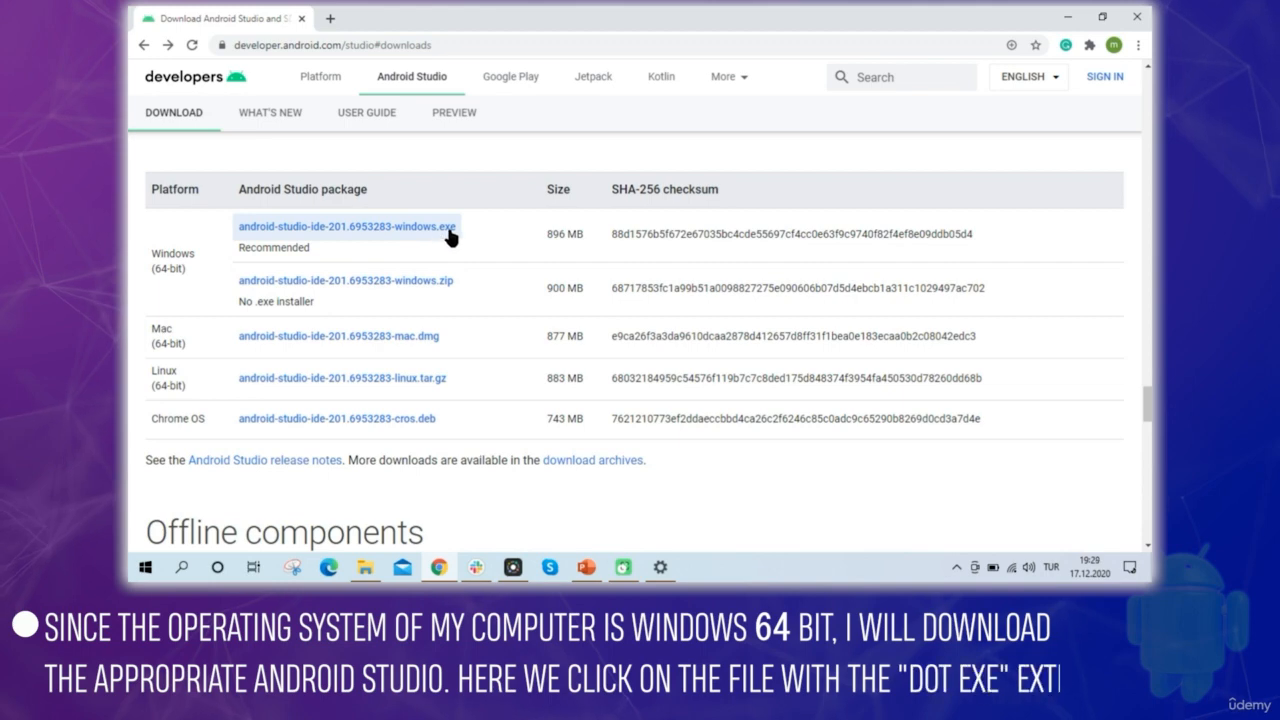
# Download android-studio-ide-201.6953283-windows.exe, agreeing to the terms and conditions, and dismiss the Android Studio User badge pop-up
pyautogui.click(383, 233)
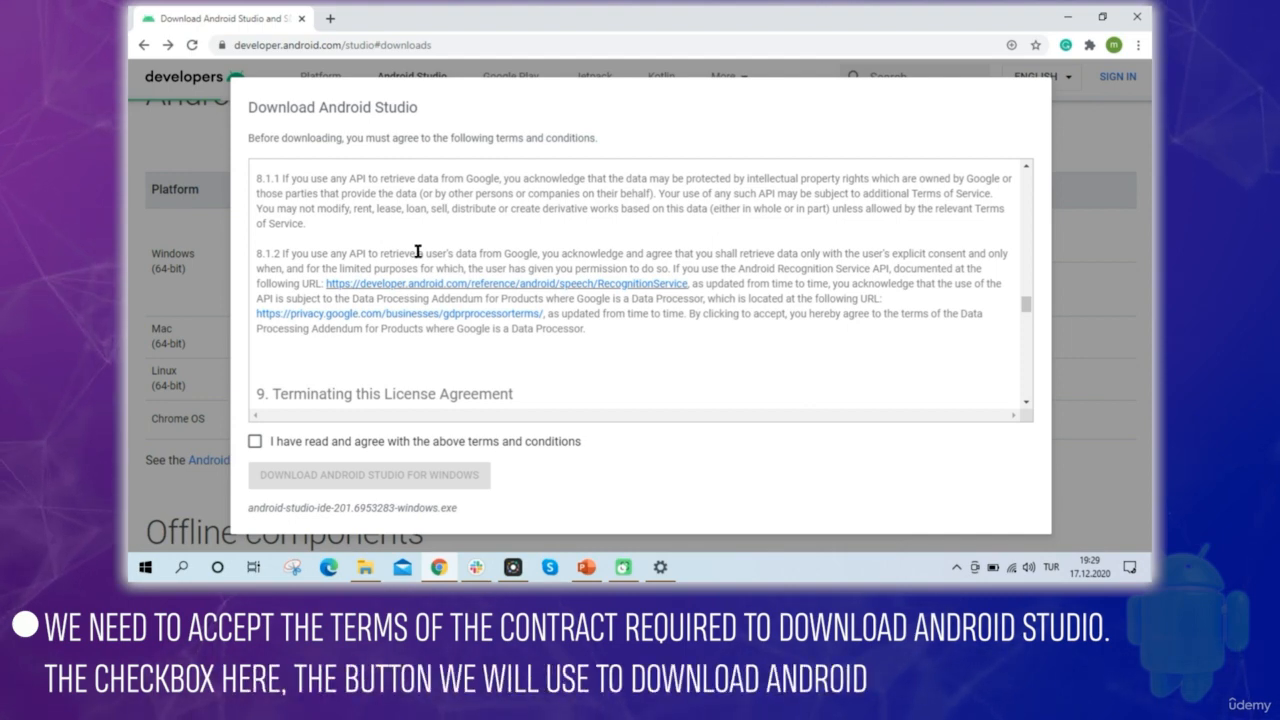
pyautogui.click(255, 442)
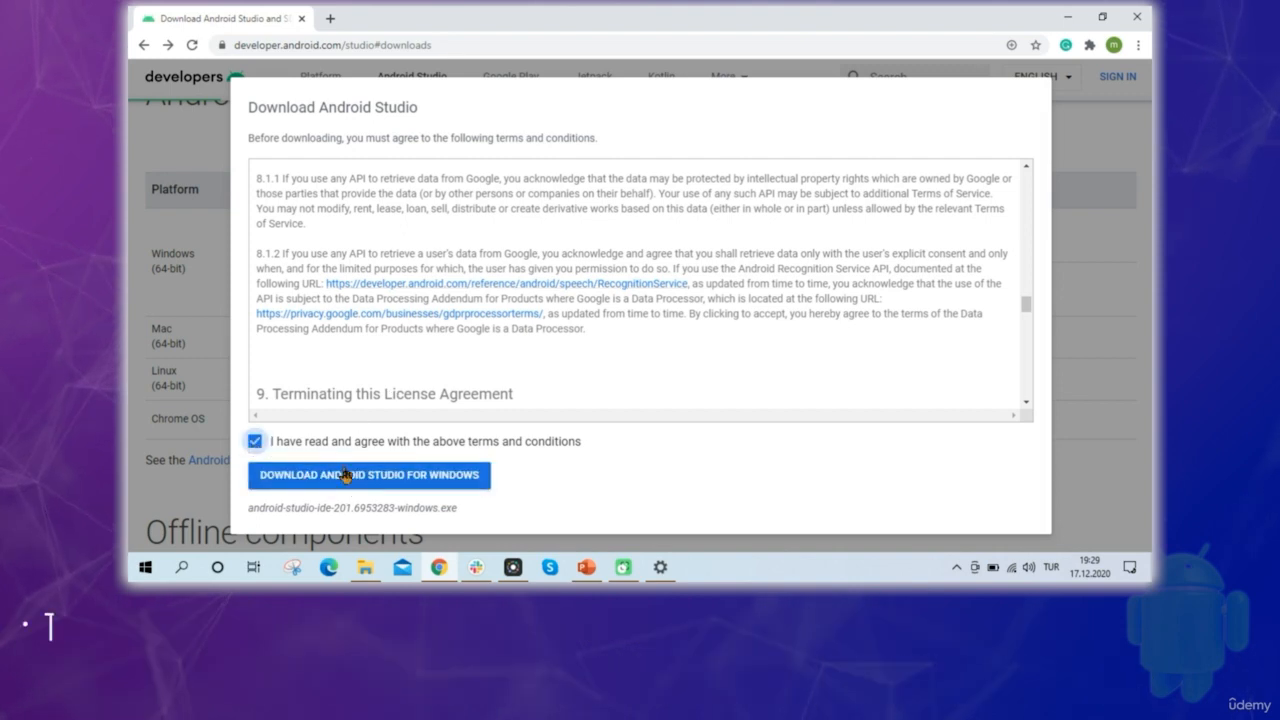
pyautogui.click(440, 478)
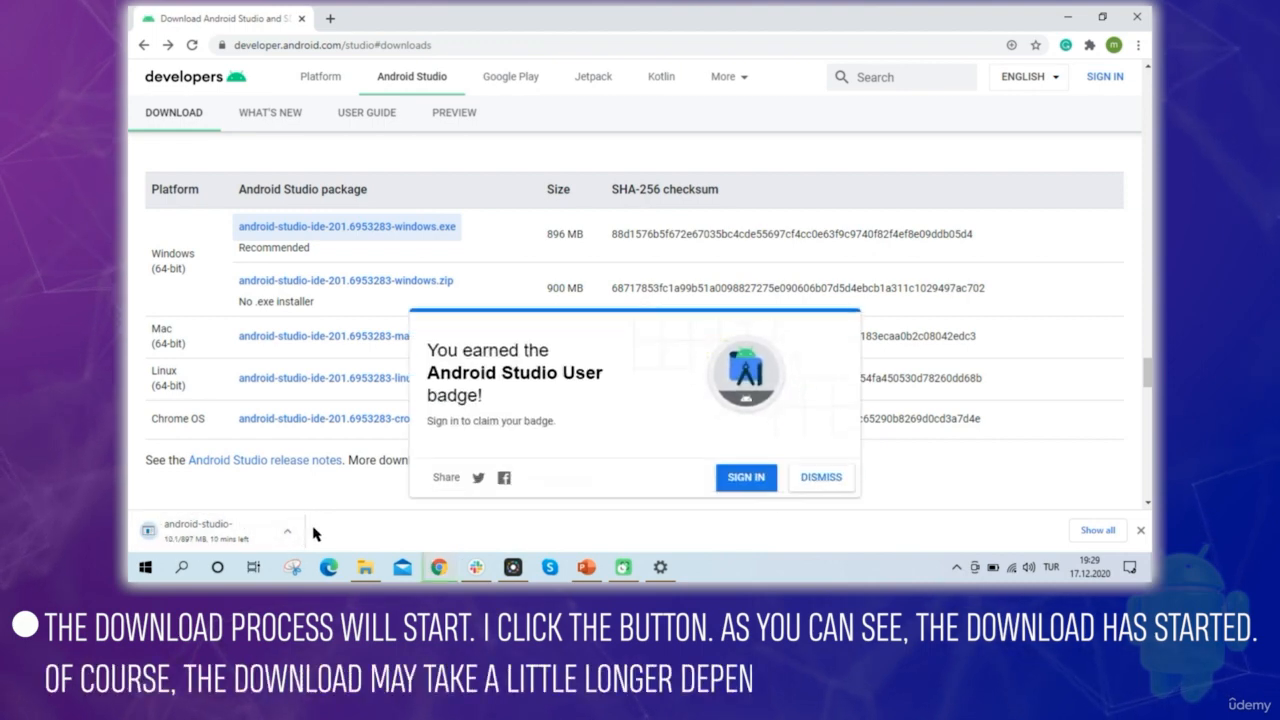
pyautogui.click(821, 480)
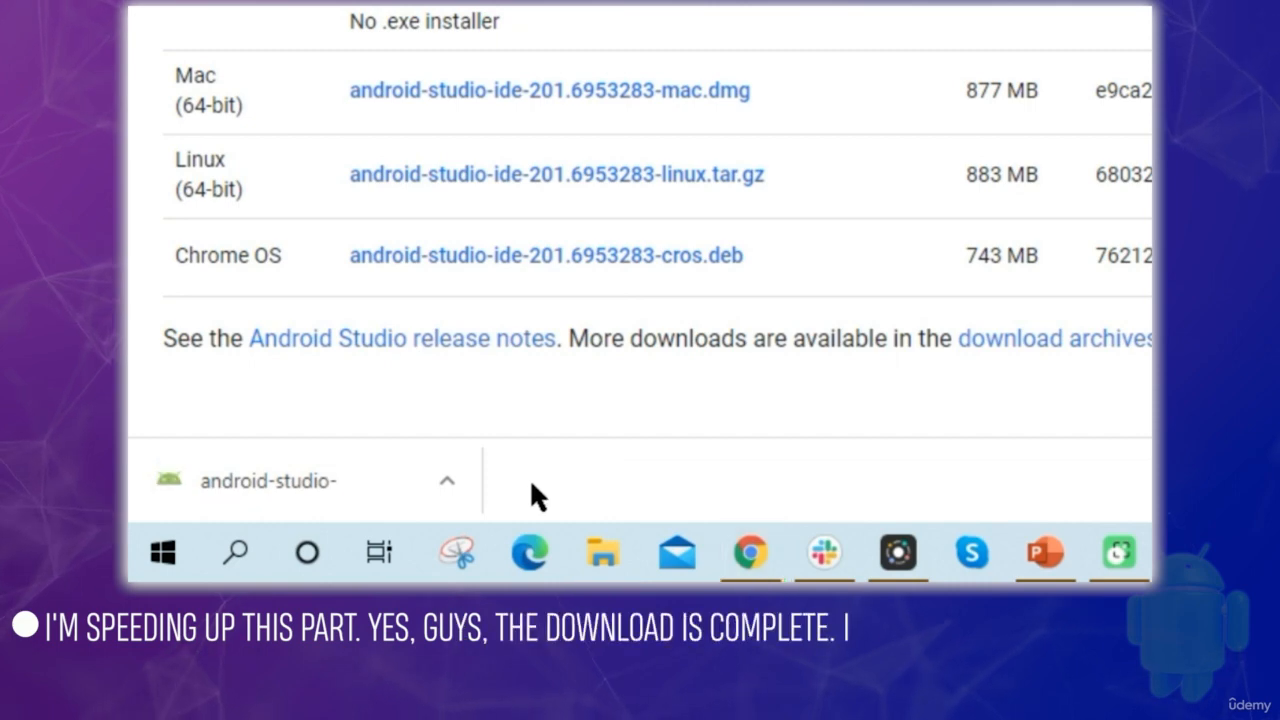
# Show the downloaded android-studio-ide-201.6953283-windows installer in its folder and launch it, allowing it to run despite the security warning
pyautogui.click(447, 480)
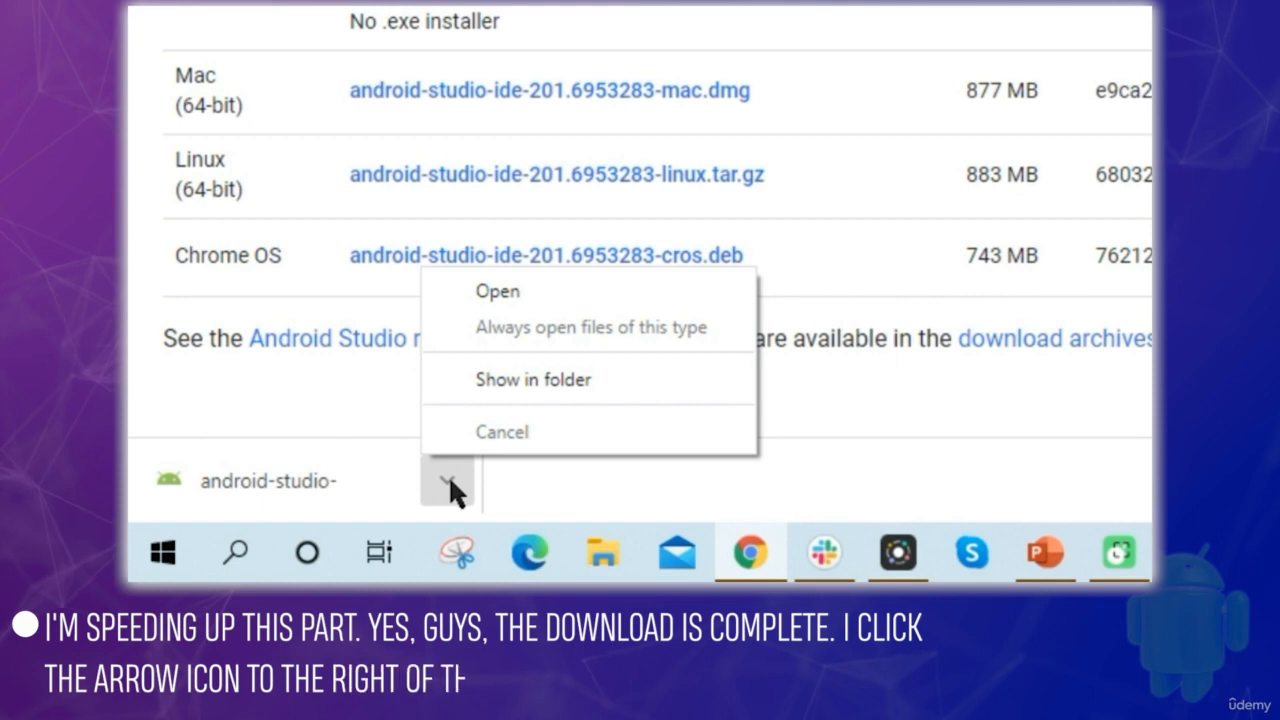
pyautogui.click(497, 379)
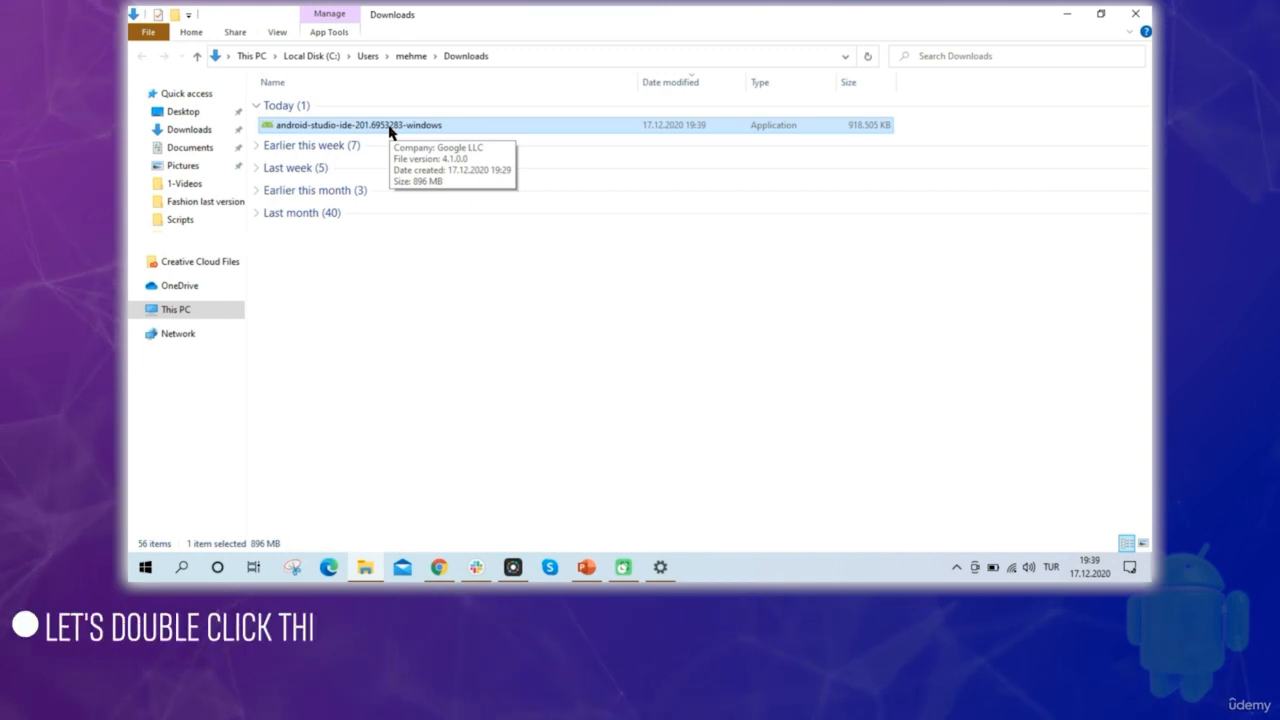
pyautogui.doubleClick(379, 128)
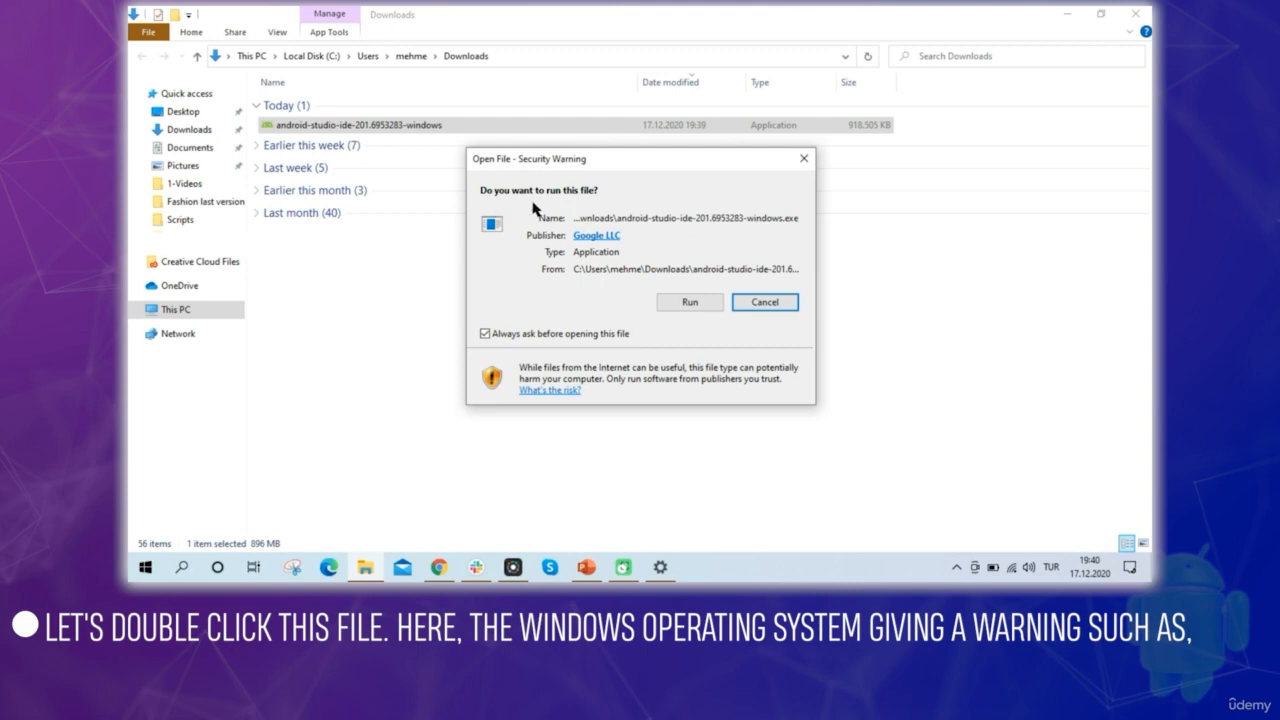
pyautogui.click(690, 302)
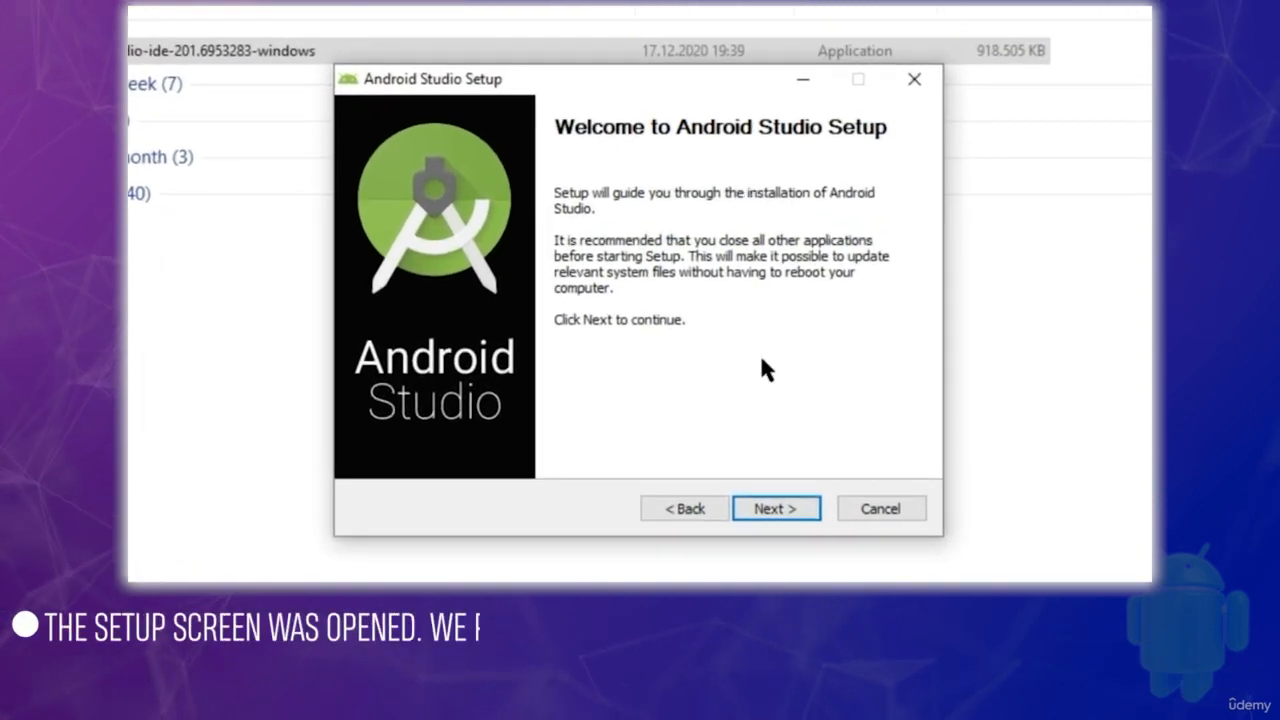
# Accept the Android Studio and Android Virtual Device components and the installation location C:\Program Files\Android\Android Studio
pyautogui.click(783, 507)
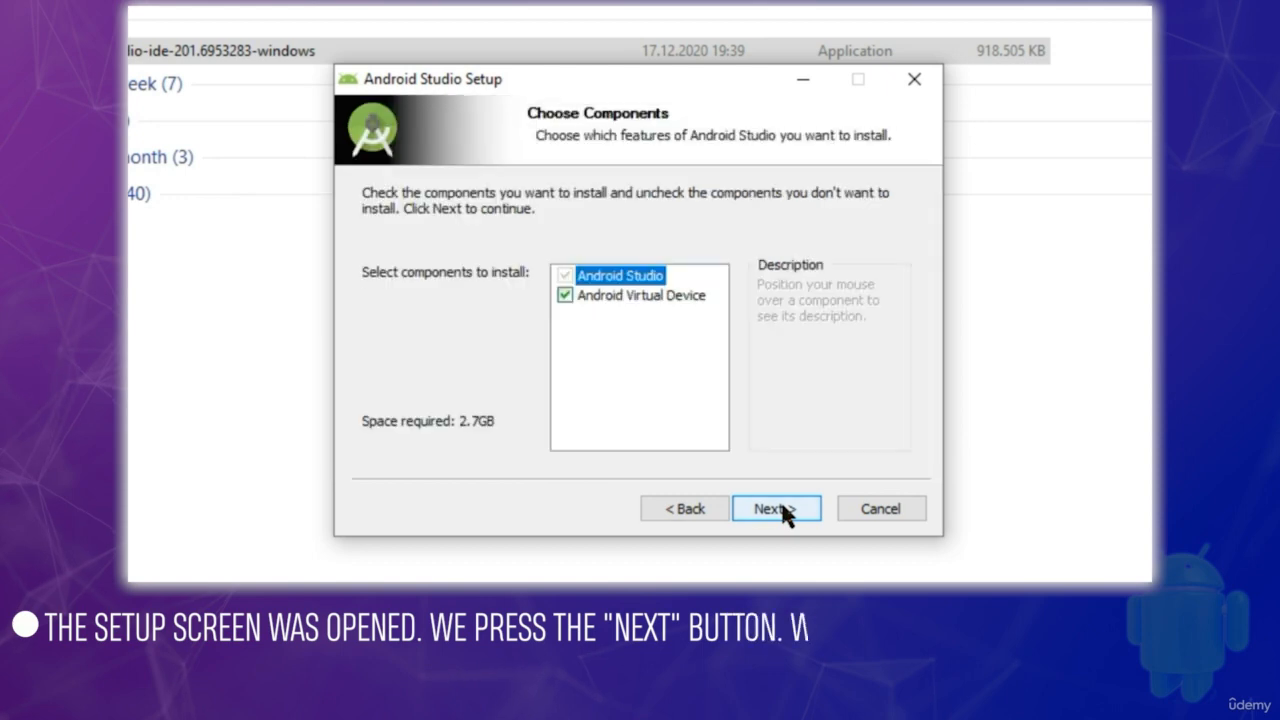
pyautogui.click(783, 507)
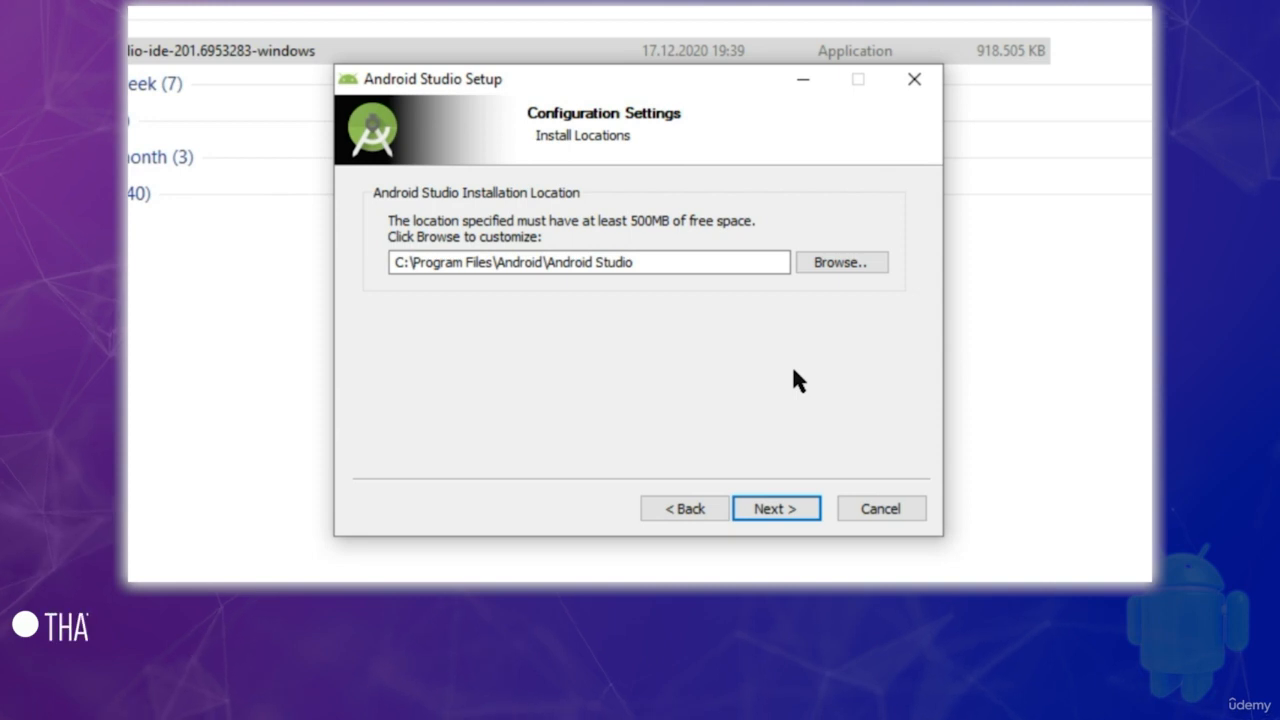
pyautogui.click(775, 509)
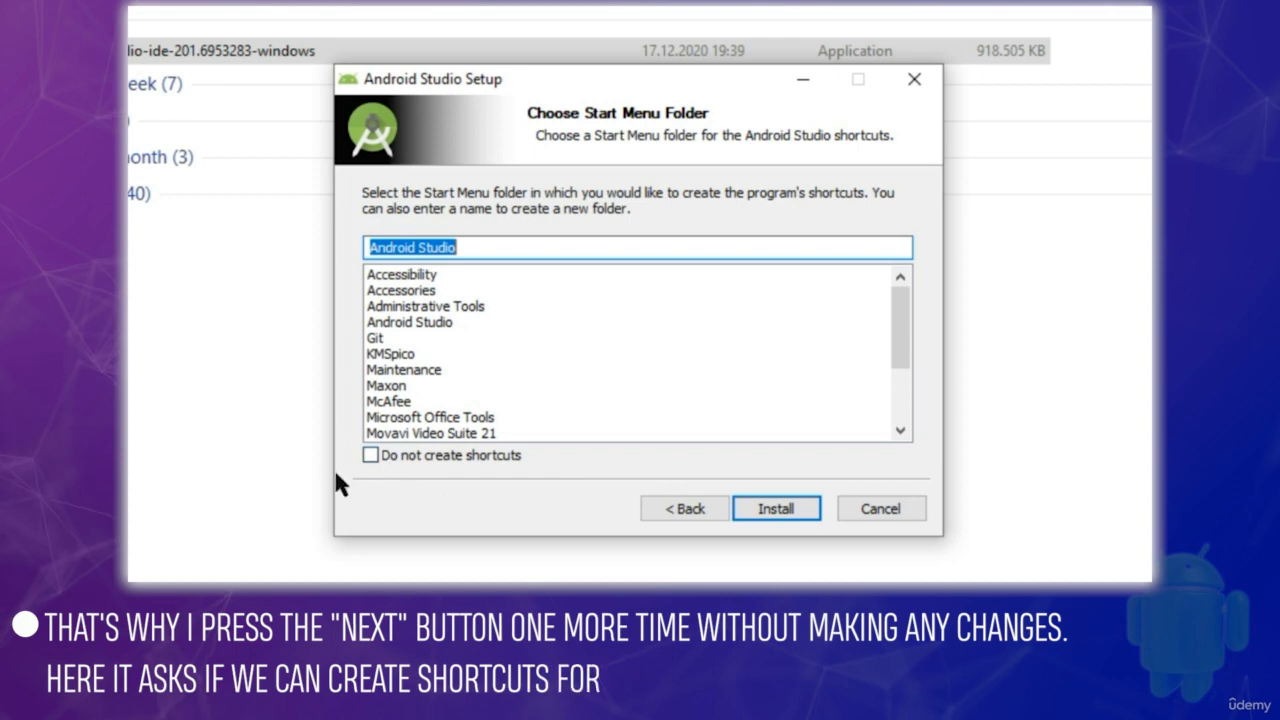
# Keep shortcut creation enabled in the Android Studio Start Menu folder and start the installation
pyautogui.click(371, 456)
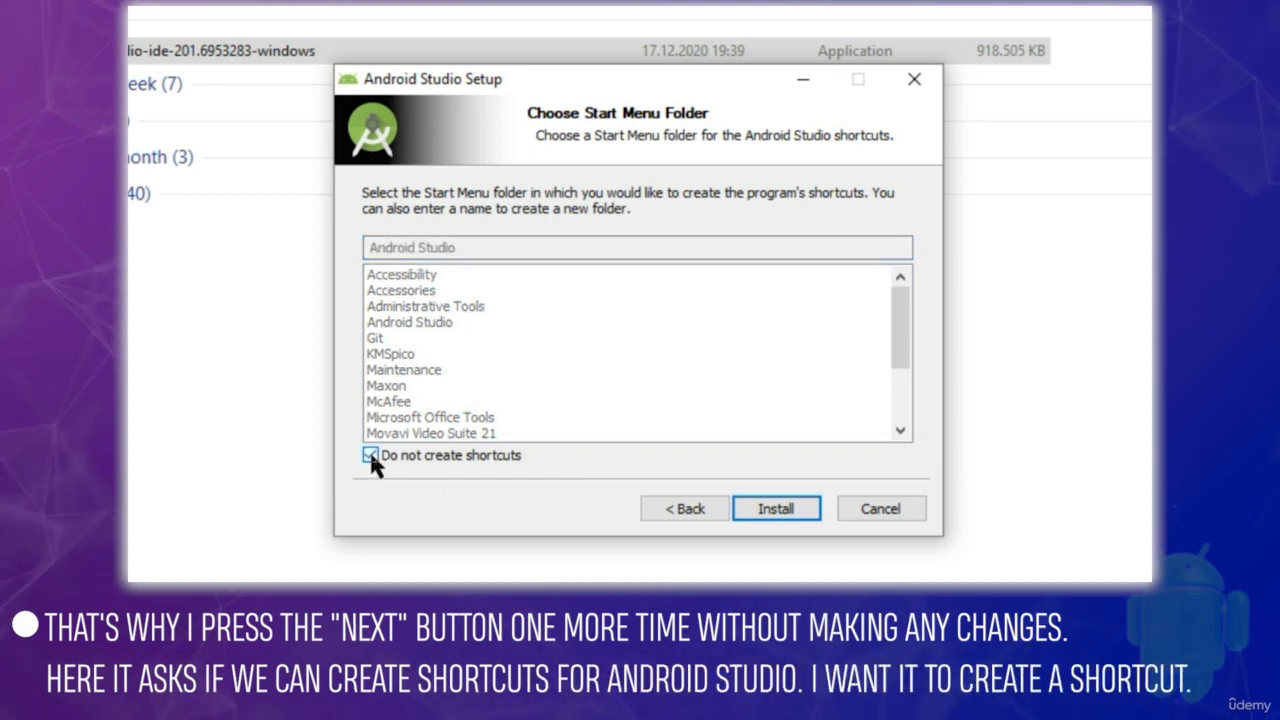
pyautogui.click(371, 456)
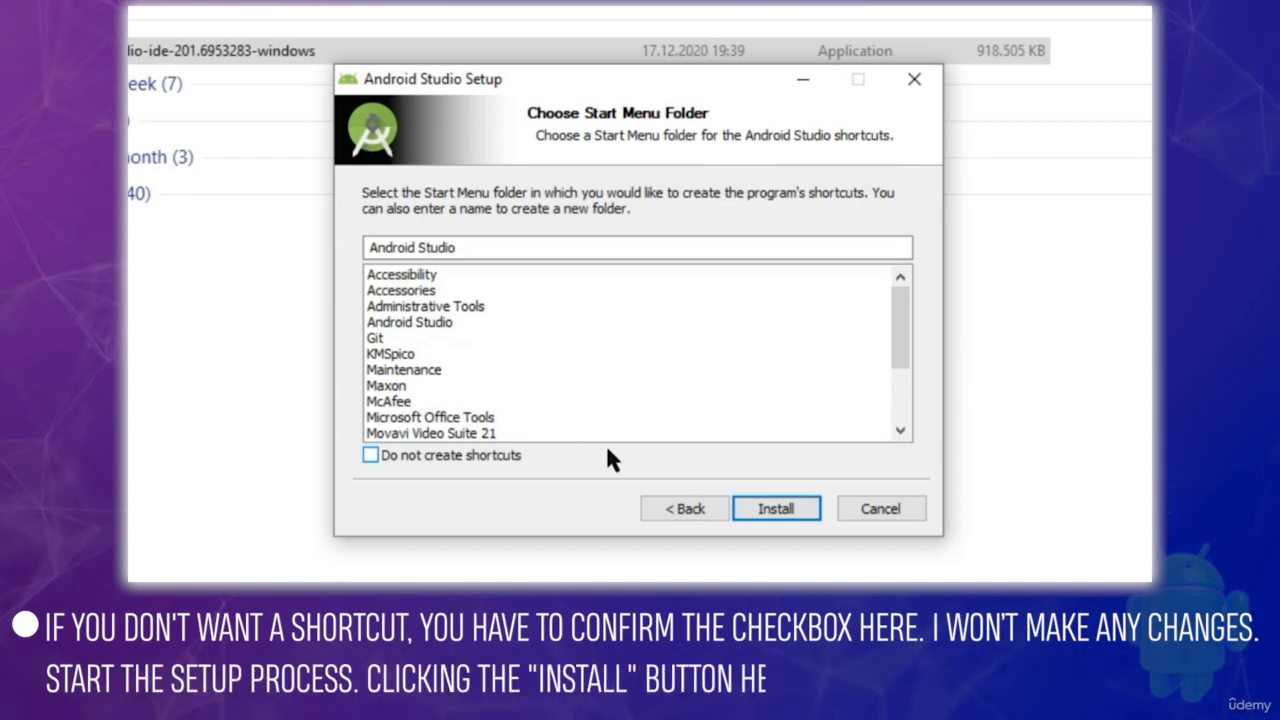
pyautogui.click(776, 508)
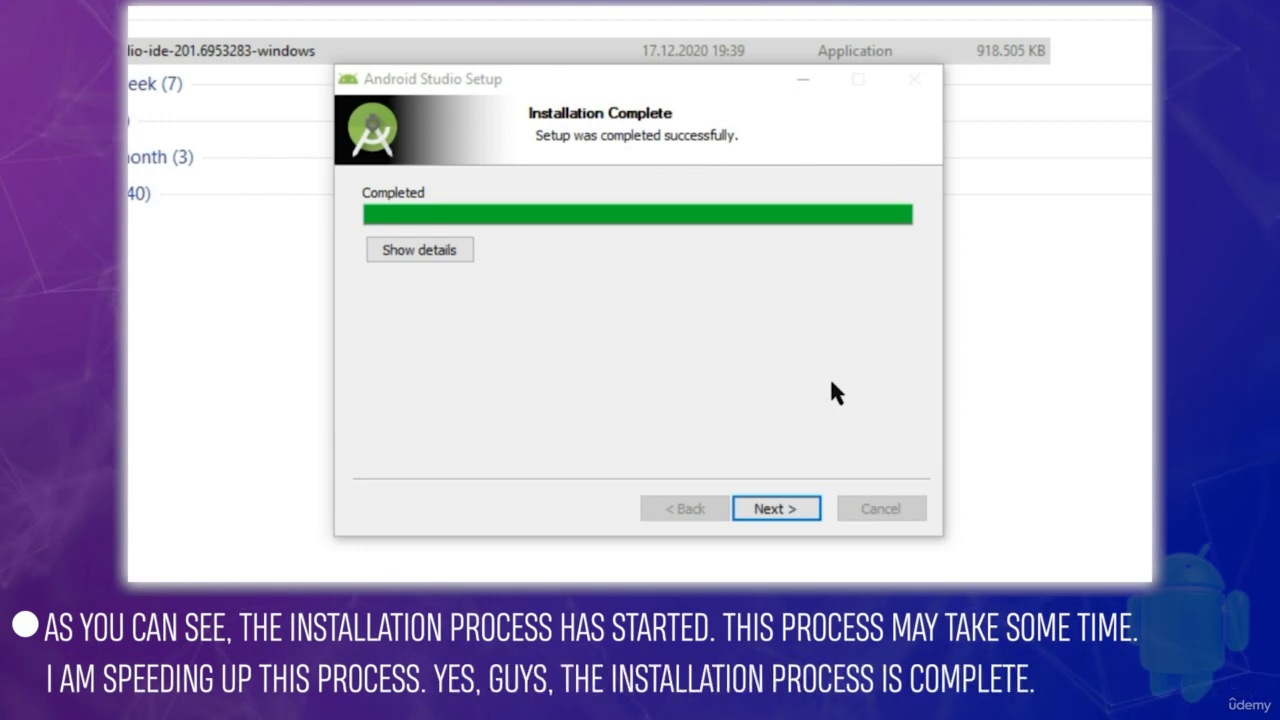
# Finish the setup with Start Android Studio turned off, and minimize the Downloads folder window
pyautogui.click(779, 510)
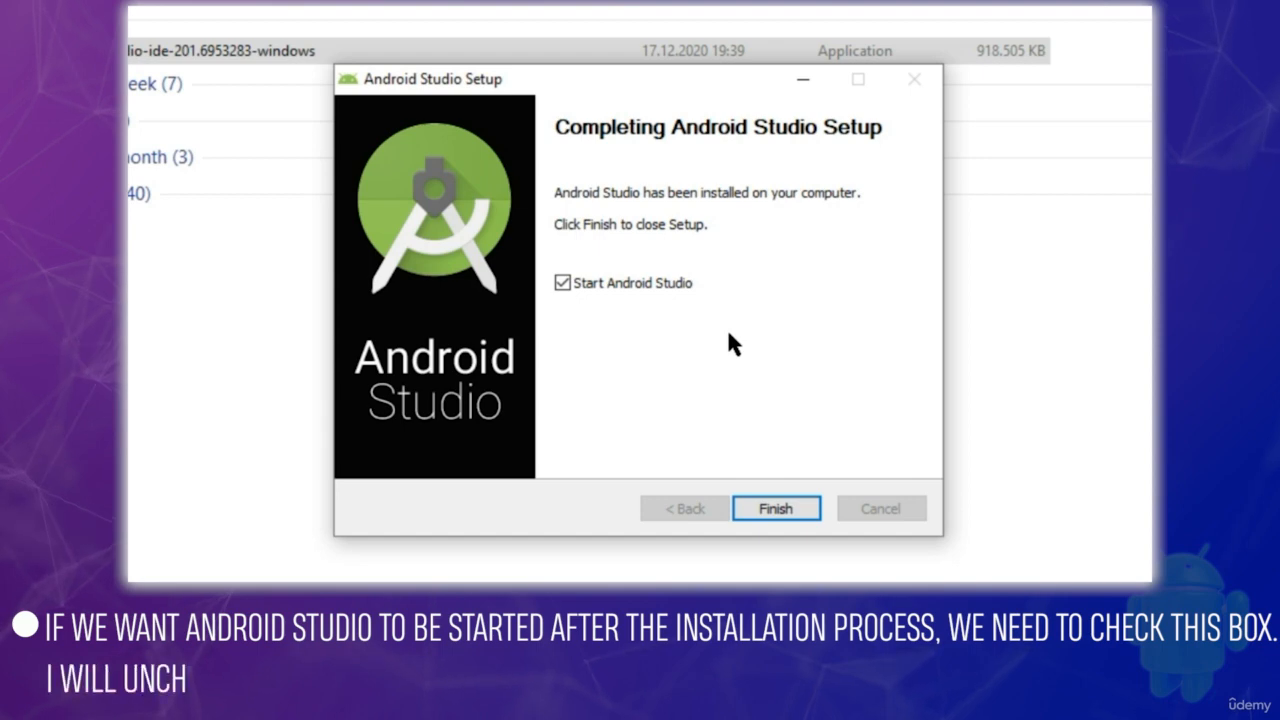
pyautogui.click(563, 283)
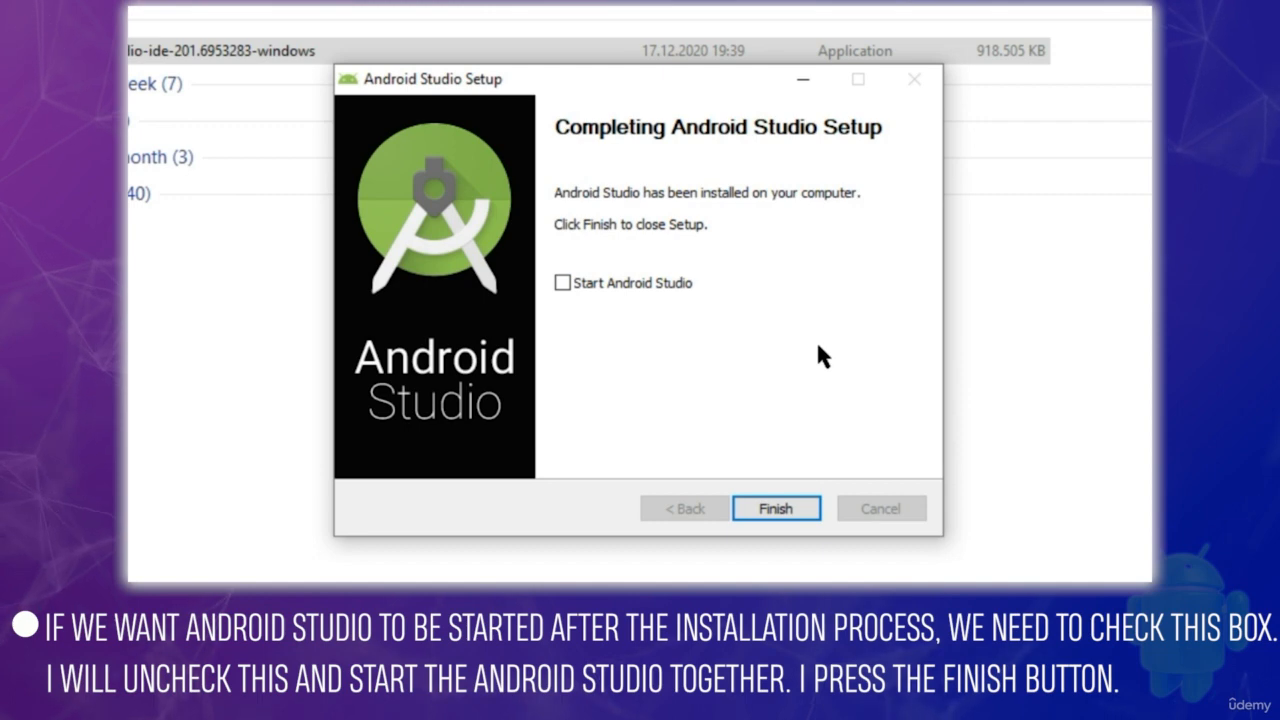
pyautogui.click(776, 508)
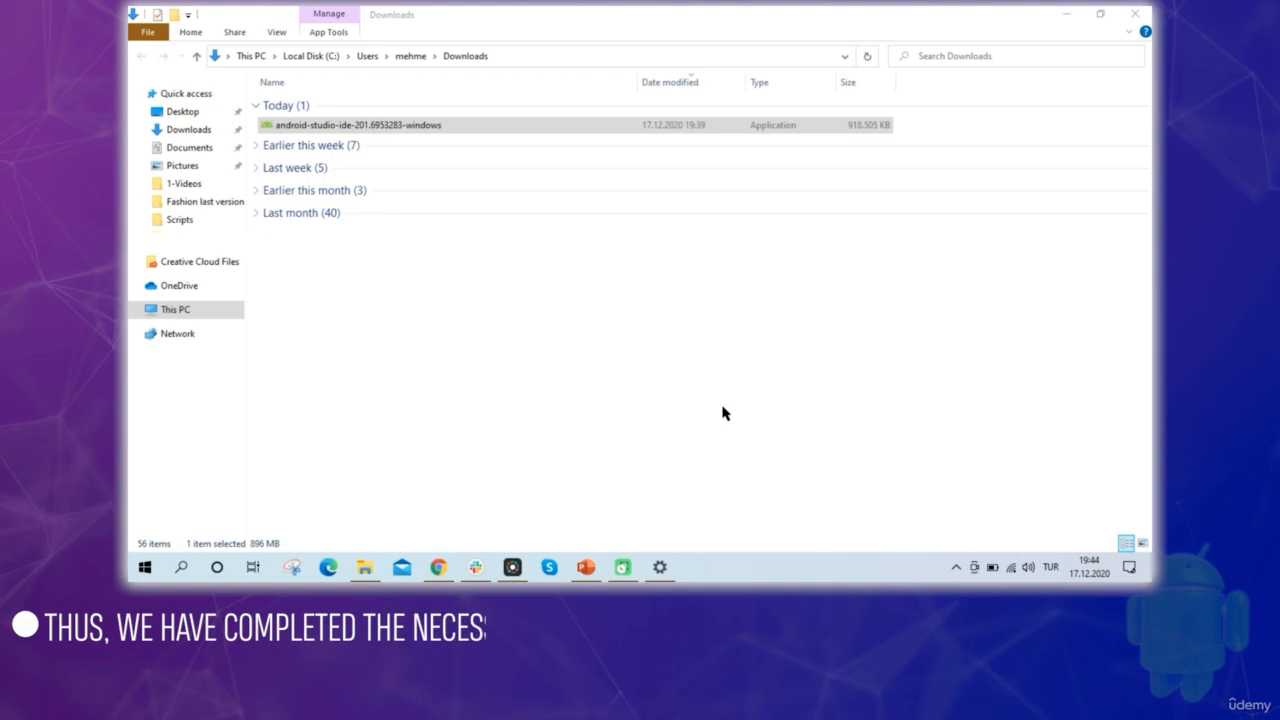
pyautogui.click(1066, 15)
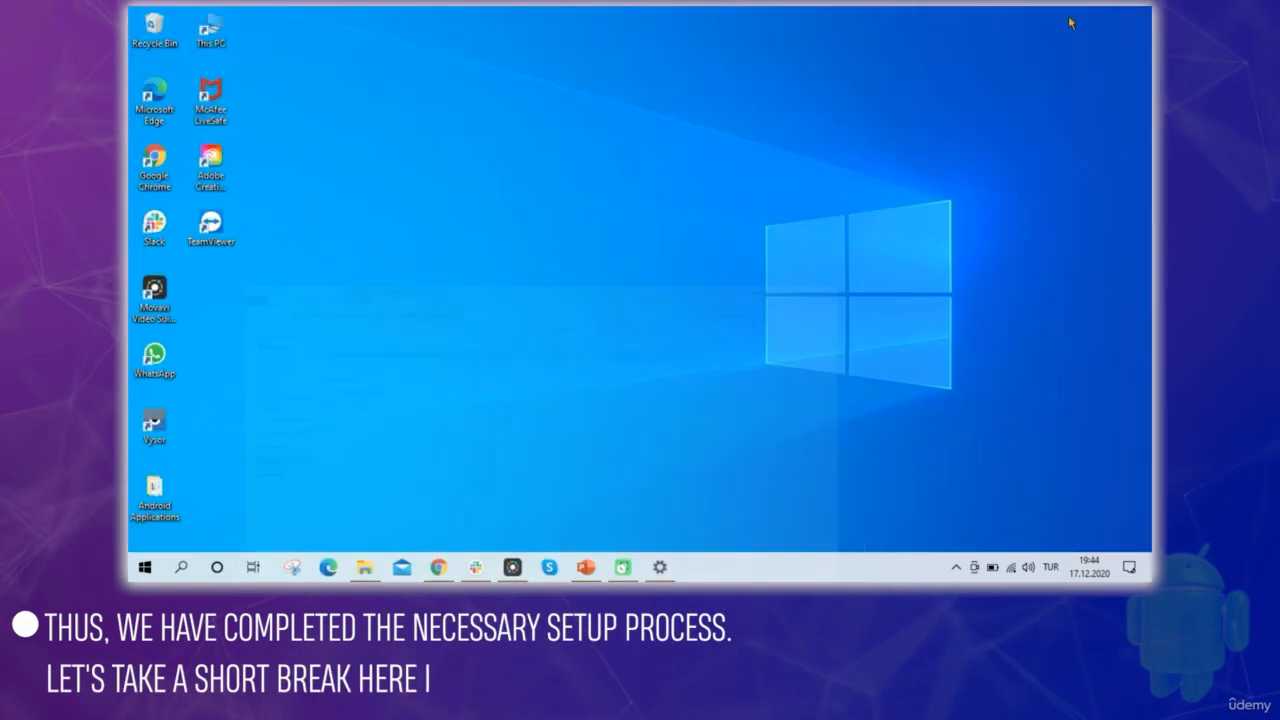